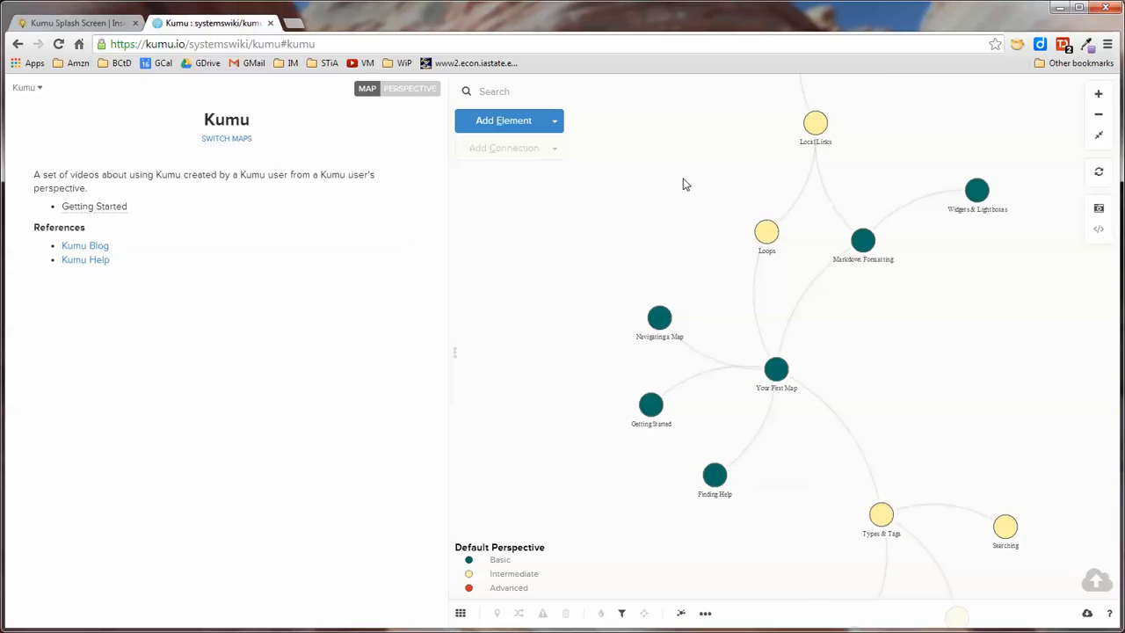
- Search the map for "li" and open the External Links element from the matches
scroll(686, 240, "up", 2)
left_click_drag(685, 238, 655, 176)
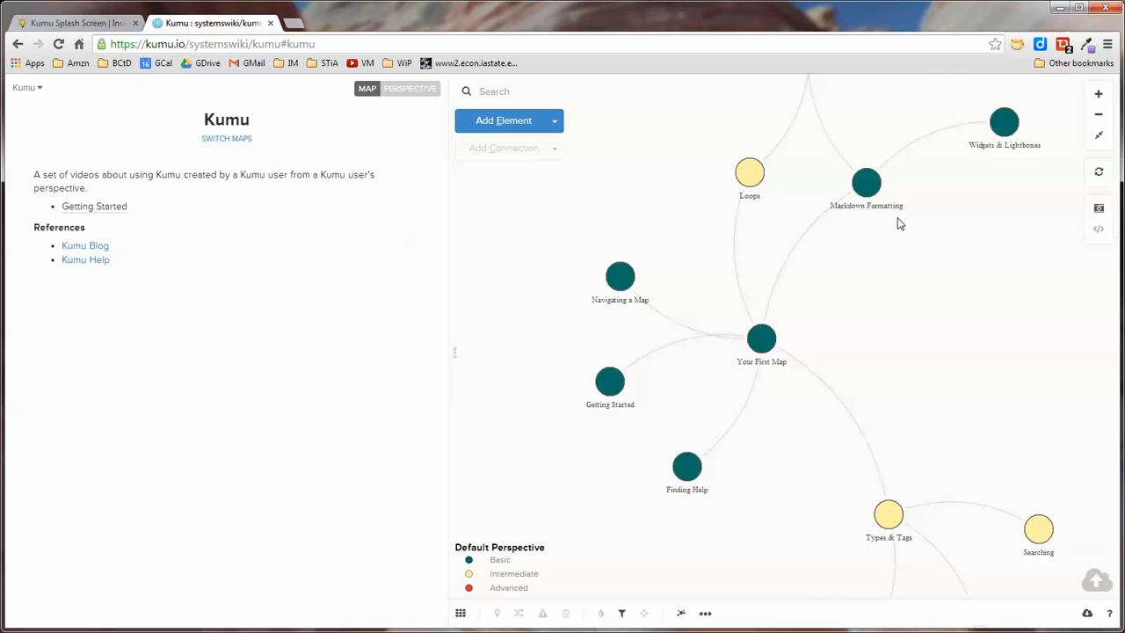
left_click(487, 92)
type("li")
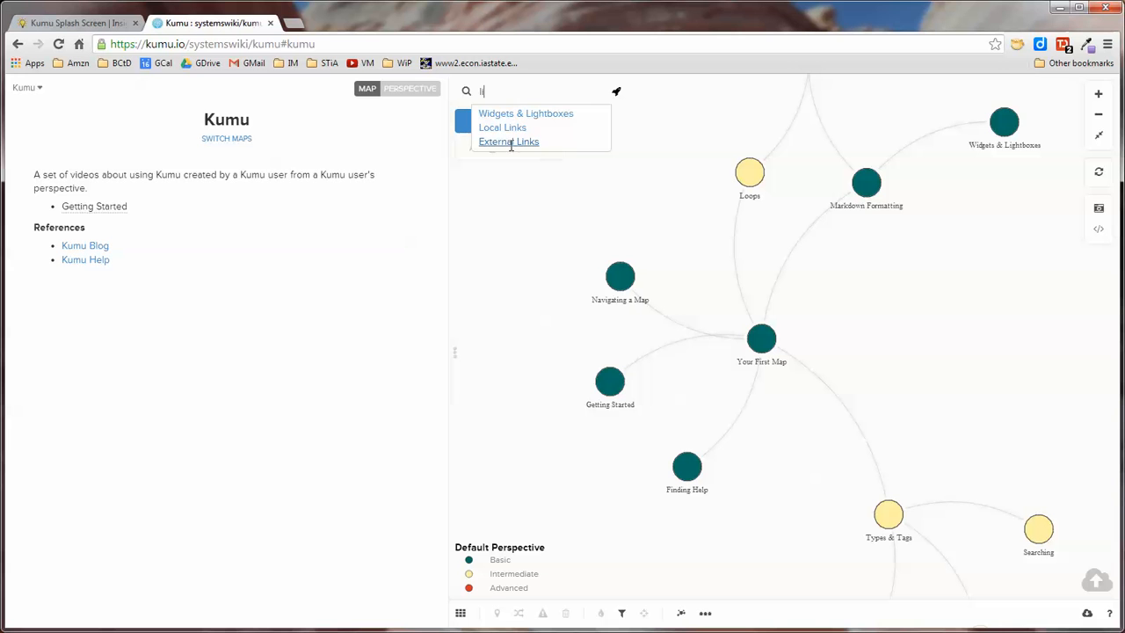
left_click(509, 142)
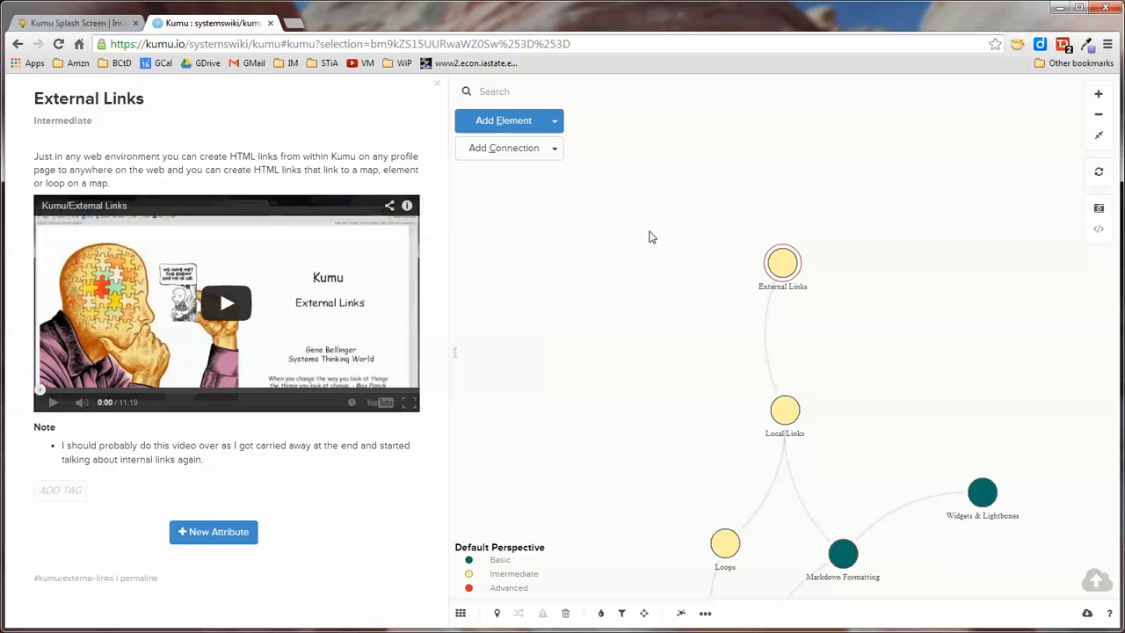
- Select all elements matching "li", focus the map on only the selected elements, and clear the selection
left_click(509, 92)
type("li")
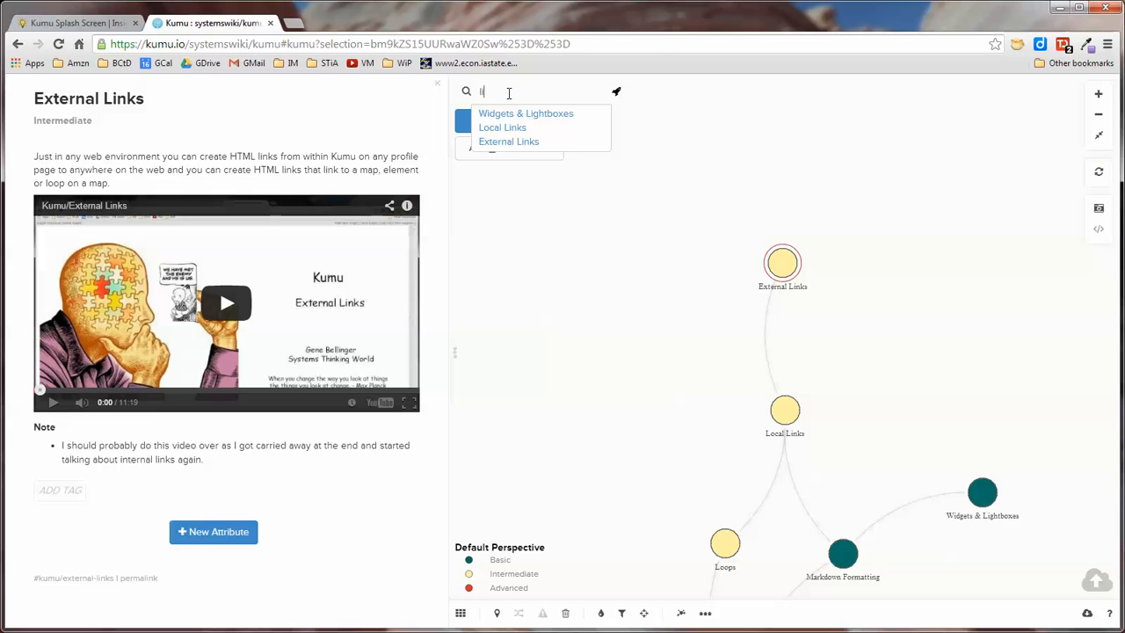
key("Return")
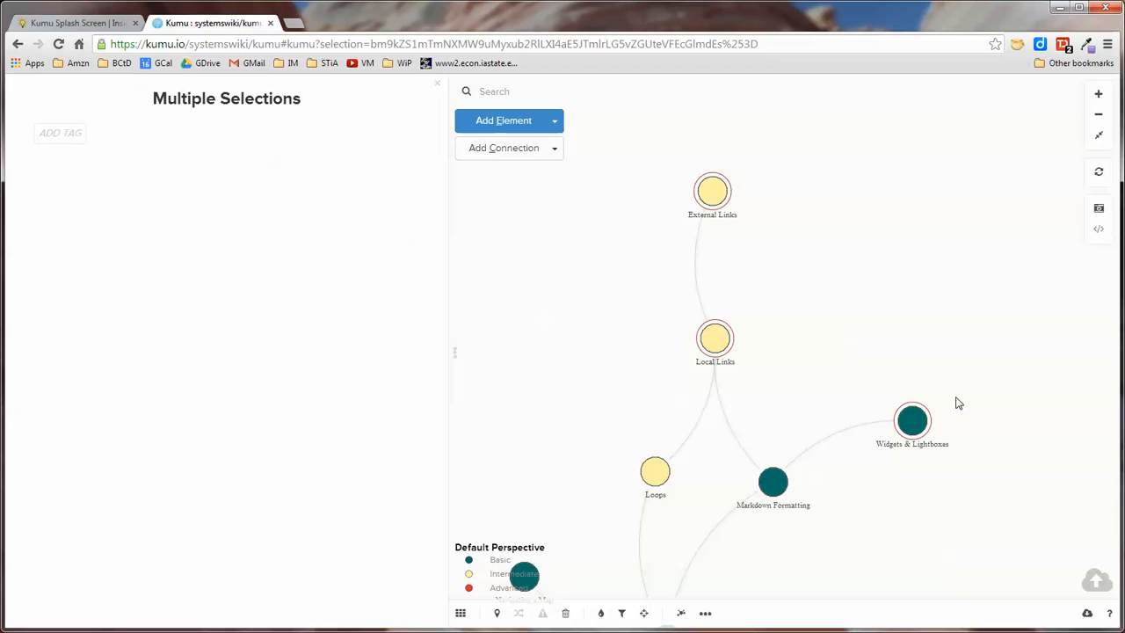
left_click(645, 615)
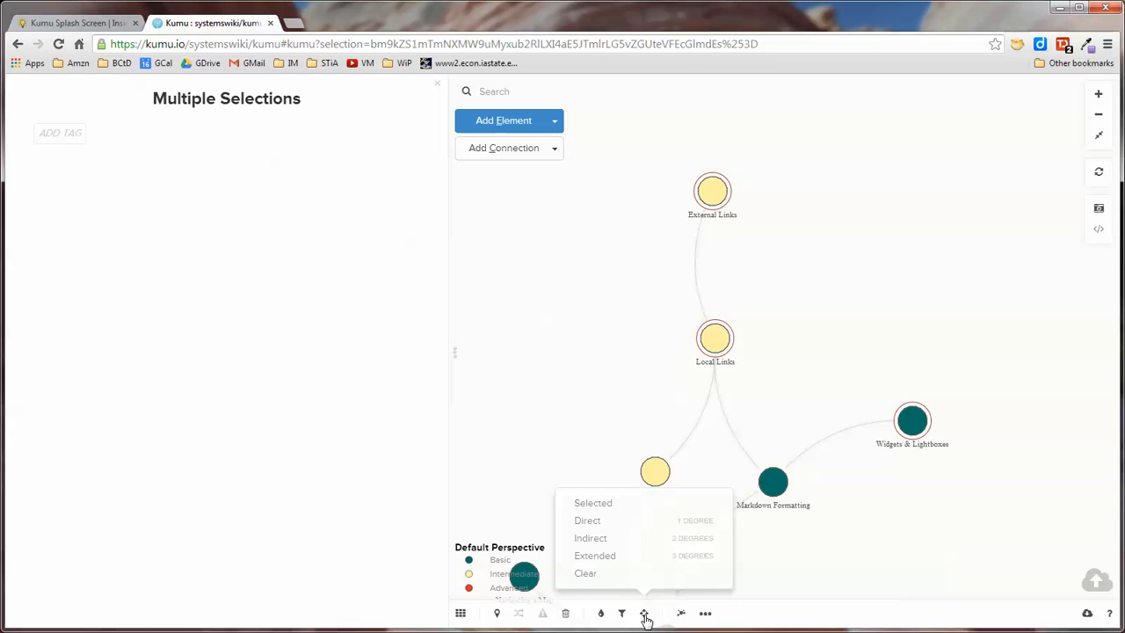
left_click(600, 506)
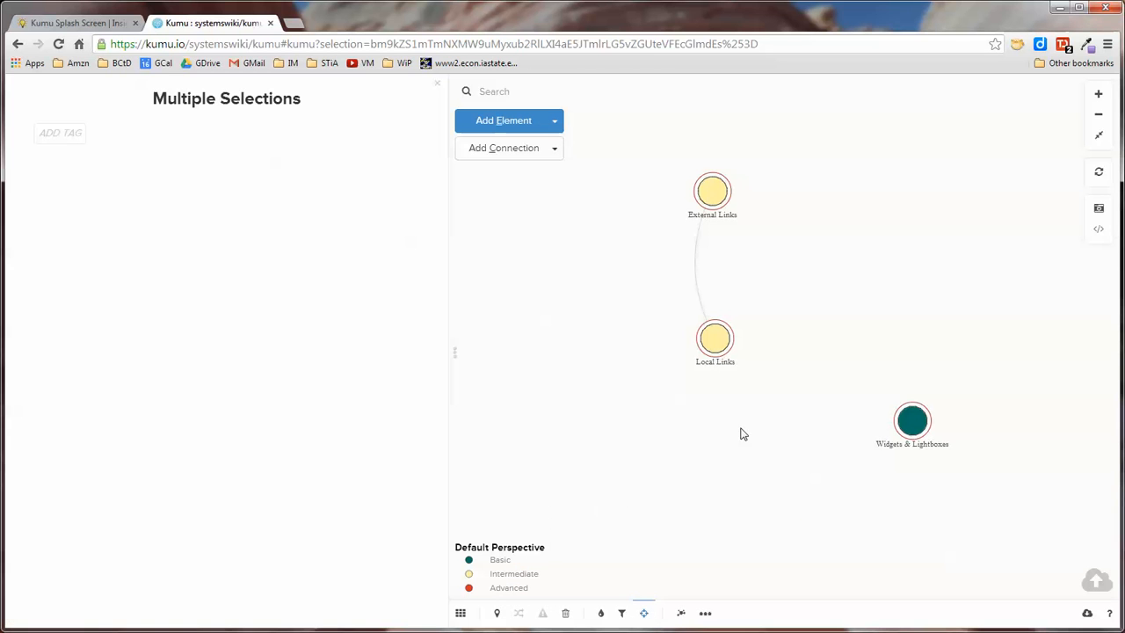
left_click(890, 272)
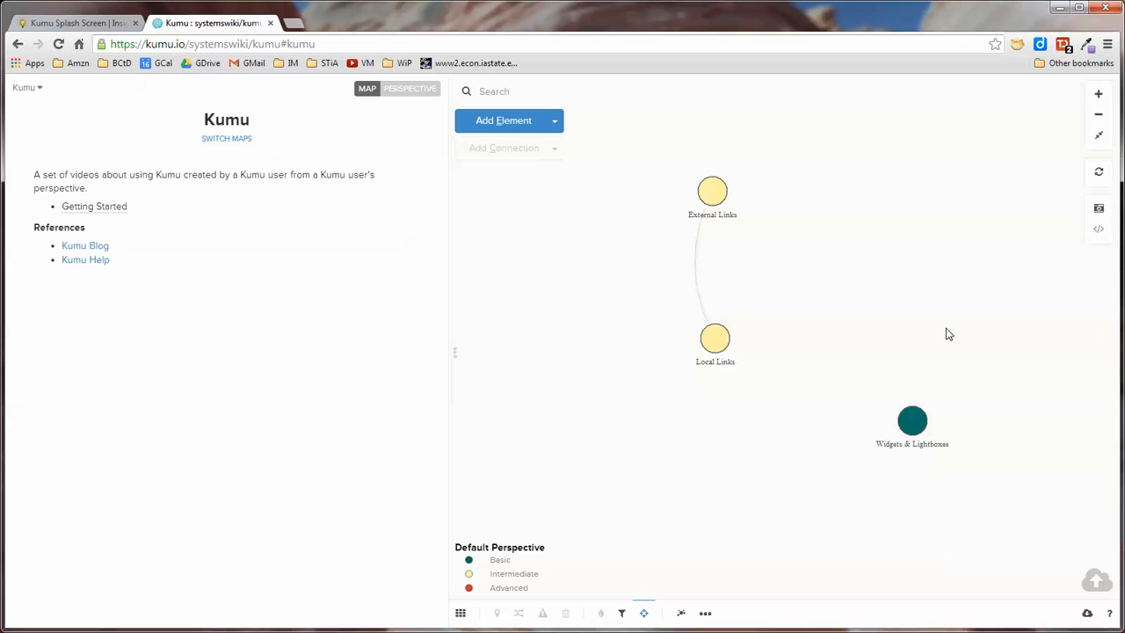
- View the profiles of the Local Links, External Links and Widgets & Lightboxes elements in turn
left_click(722, 322)
left_click(723, 165)
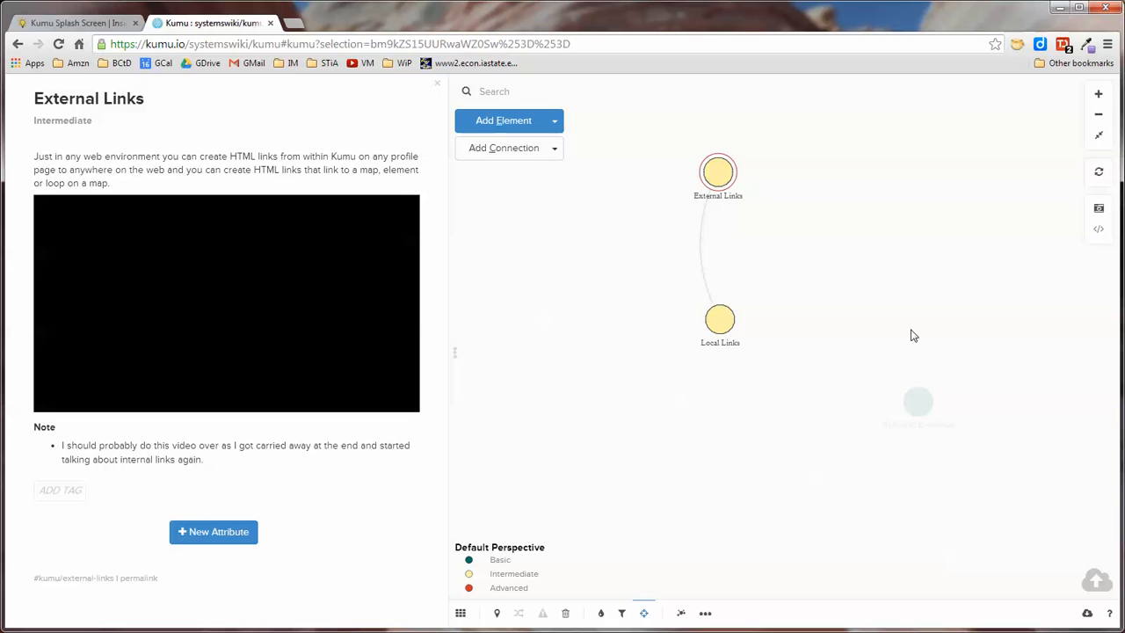
left_click(920, 400)
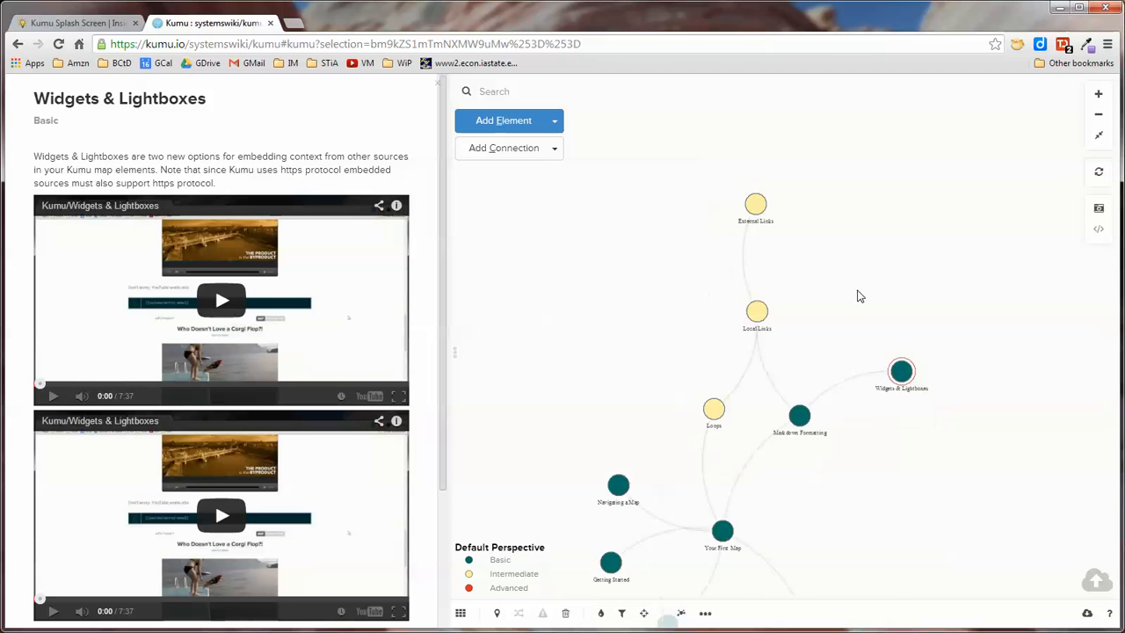
- Search for "li" again, select every match and focus the map on the selected elements
left_click_drag(954, 516, 950, 395)
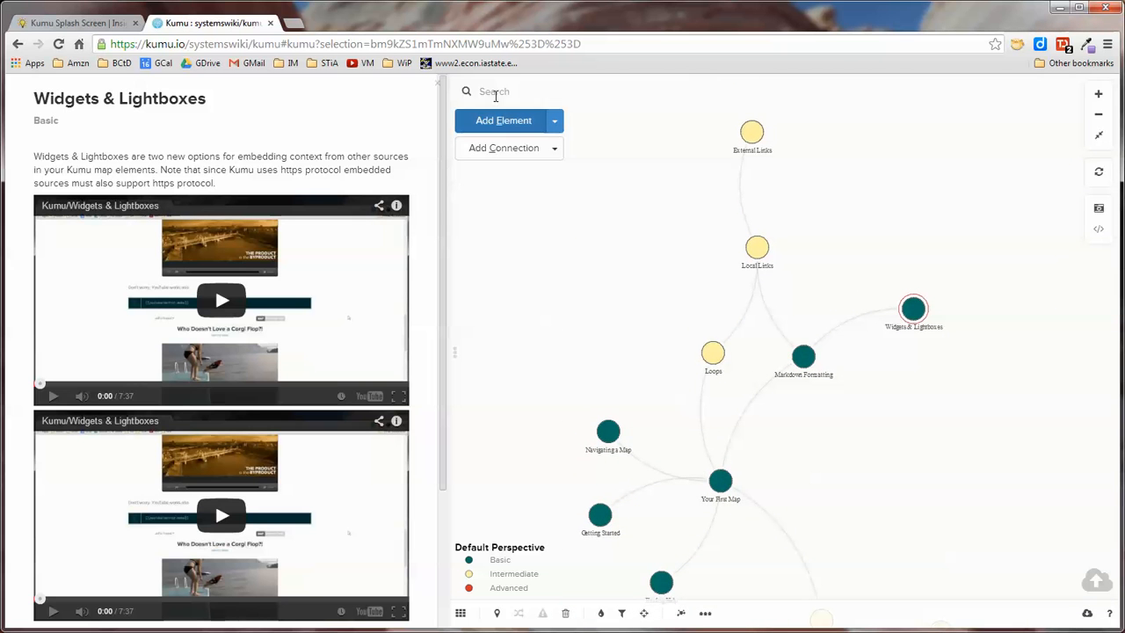
type("li")
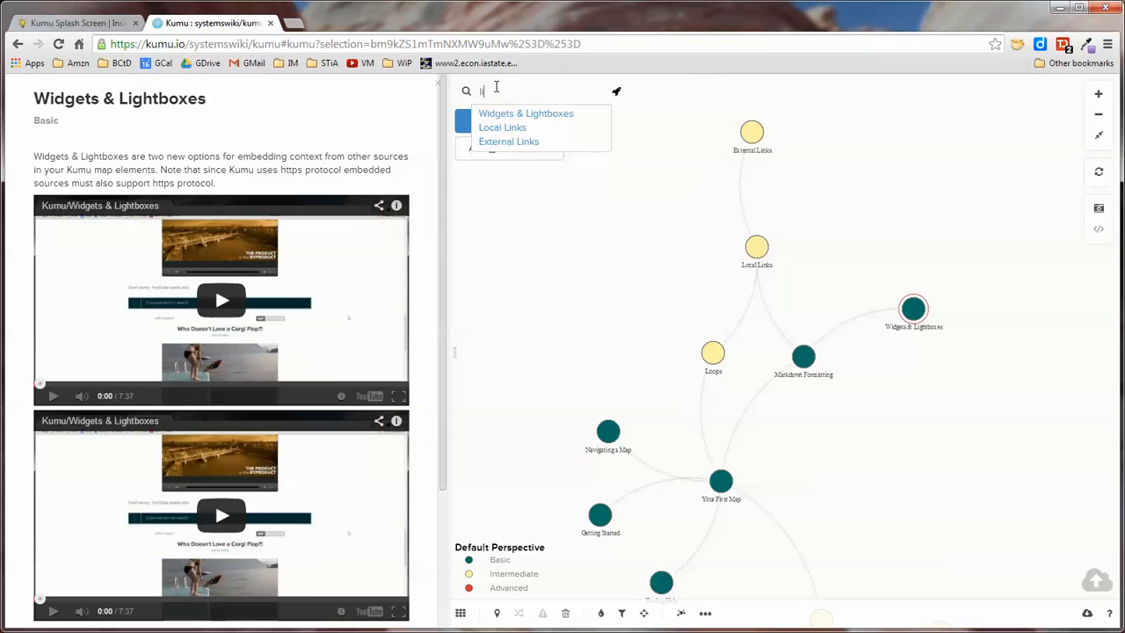
key("Return")
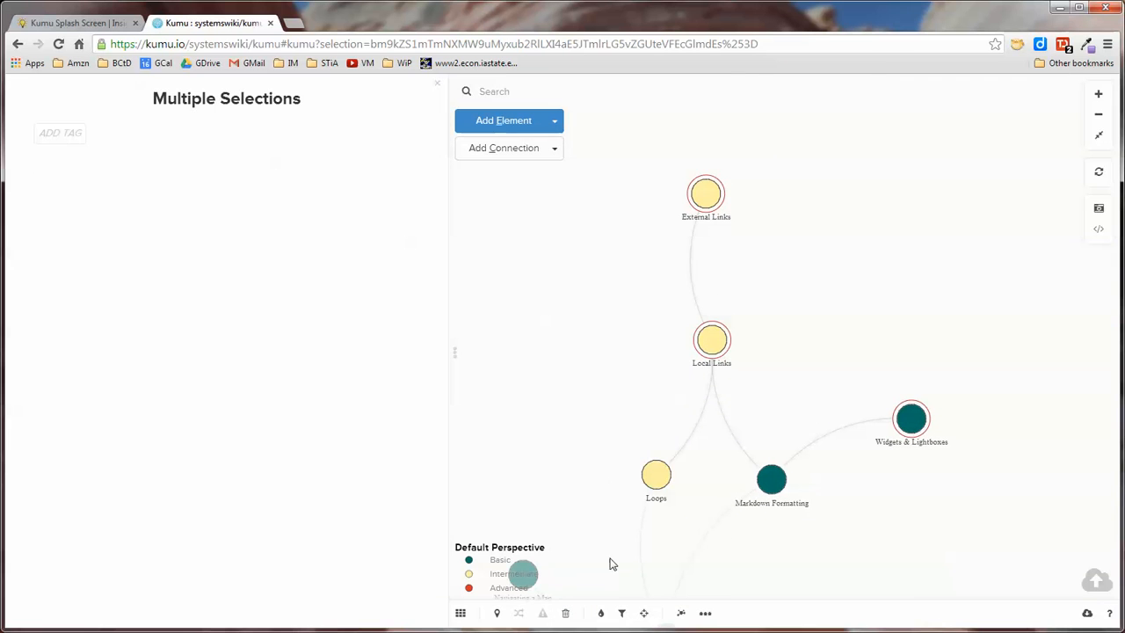
left_click(644, 613)
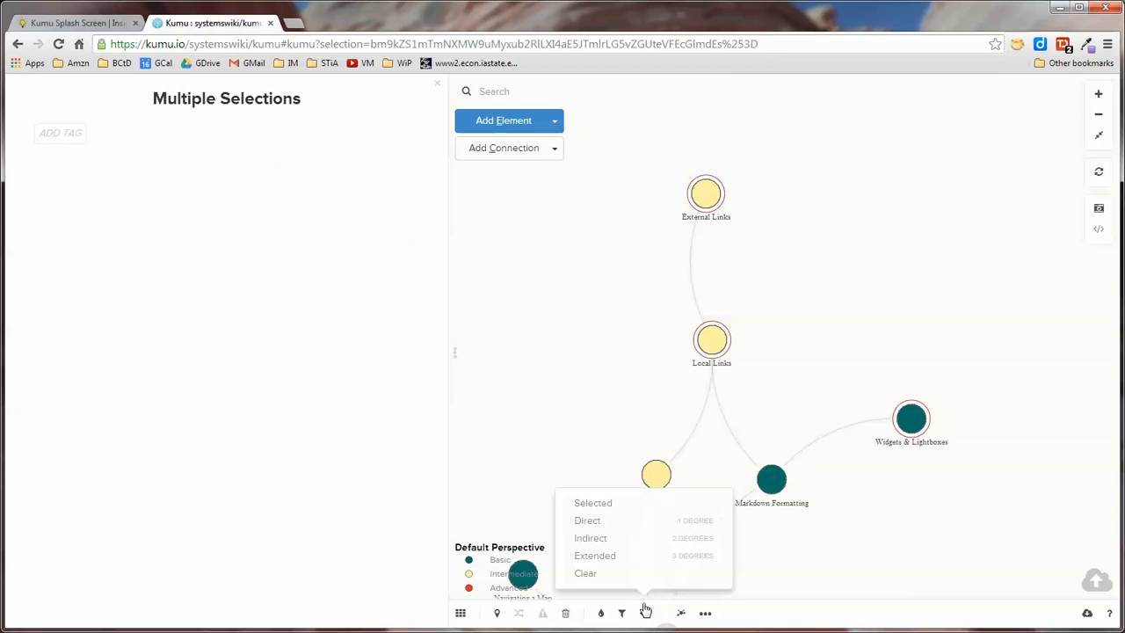
left_click(598, 502)
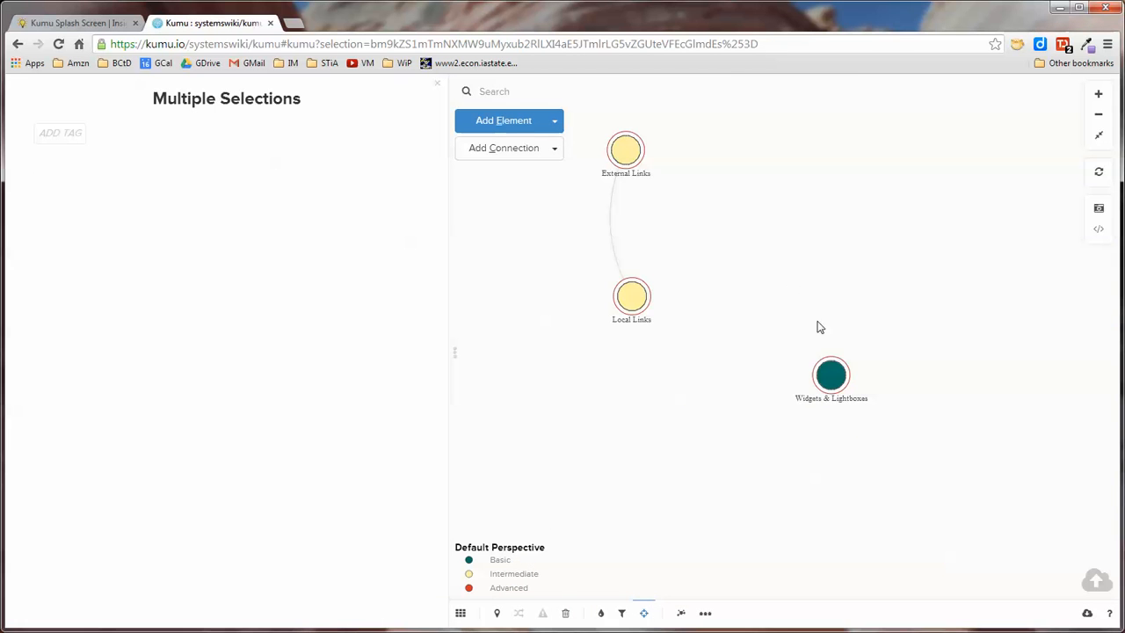
- View the Local Links element's profile, bring back the full map and deselect the element
left_click(634, 300)
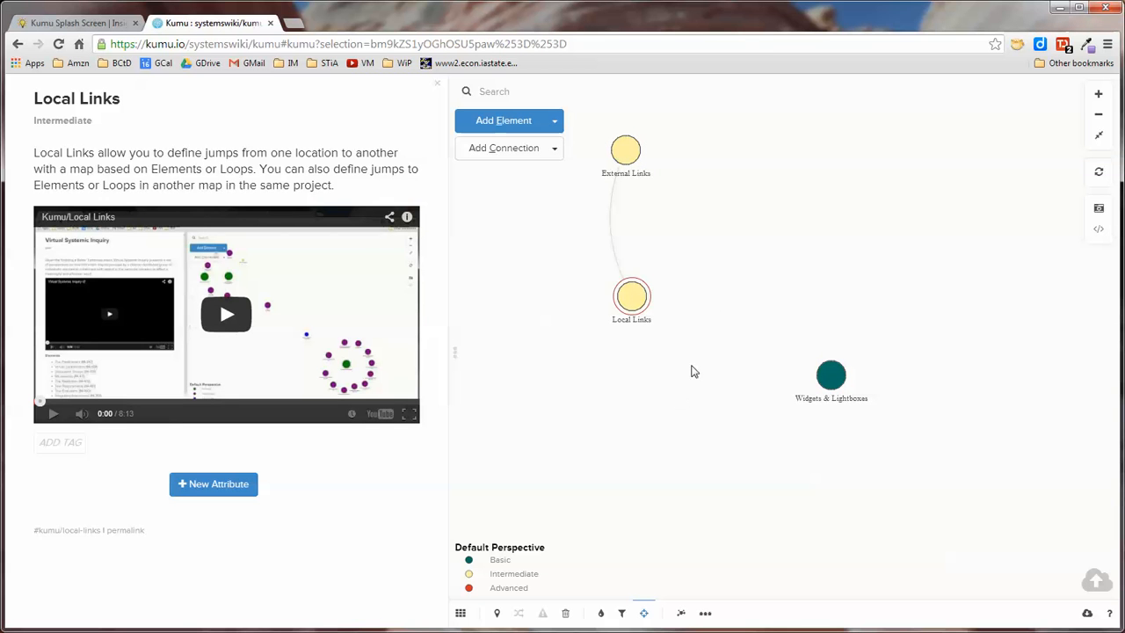
left_click(634, 302)
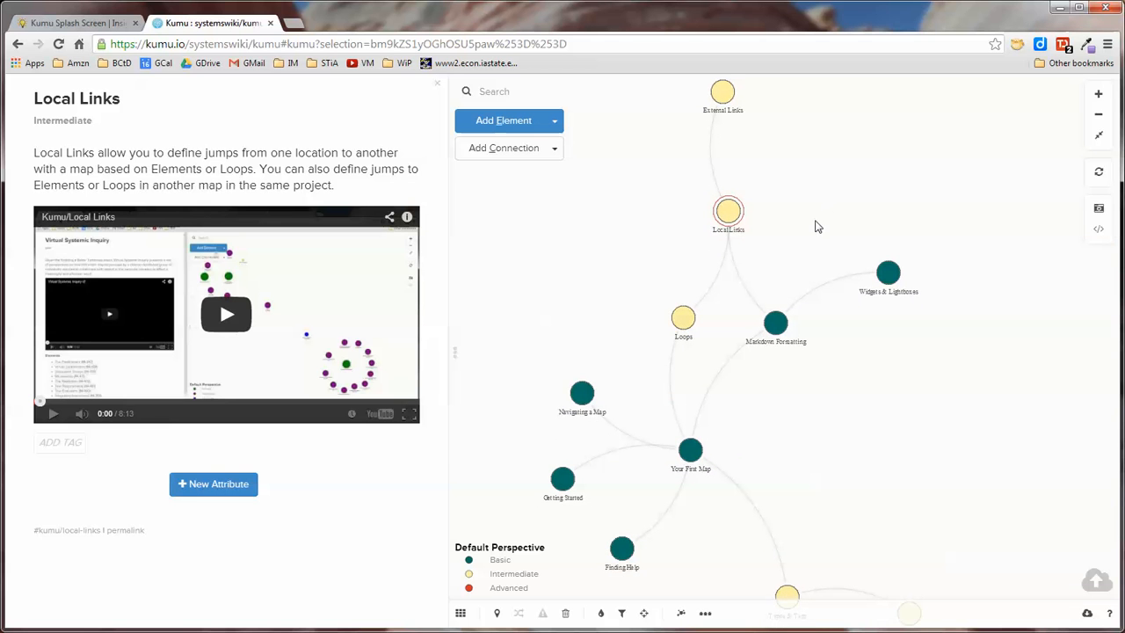
left_click(822, 205)
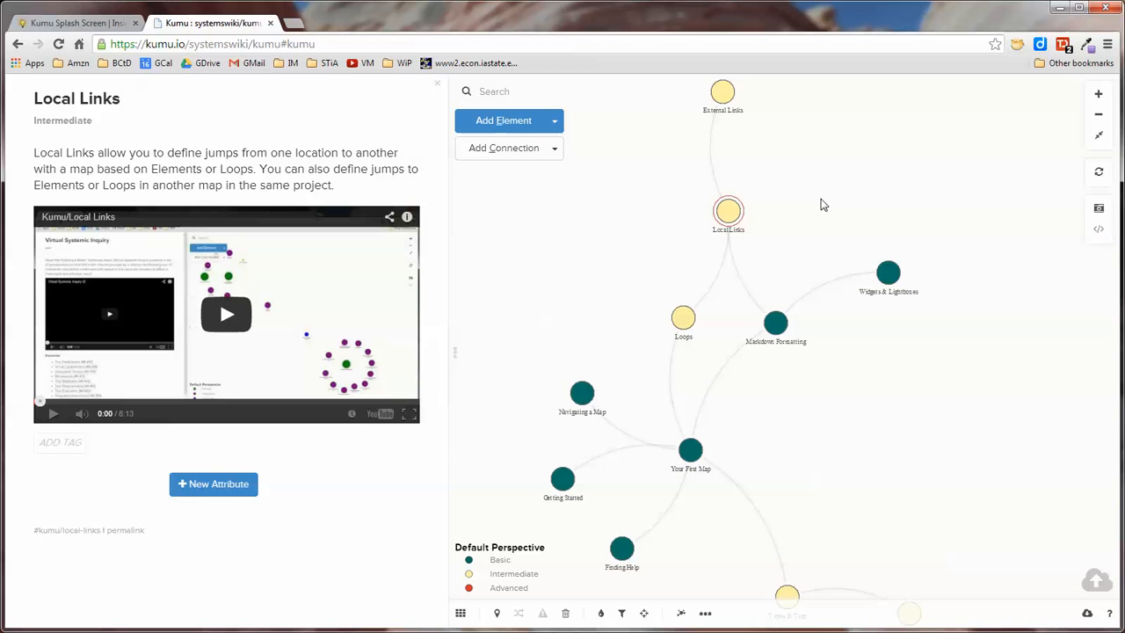
- Build a selector with the condition Element Type is Intermediate and use it to select the matching elements
left_click(489, 90)
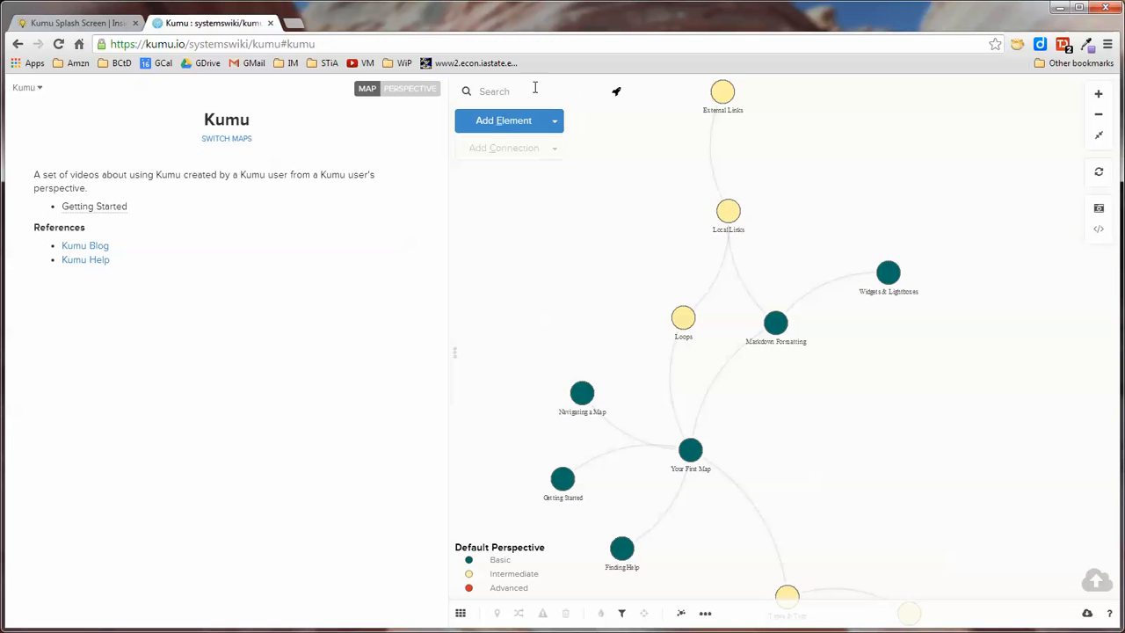
left_click(618, 94)
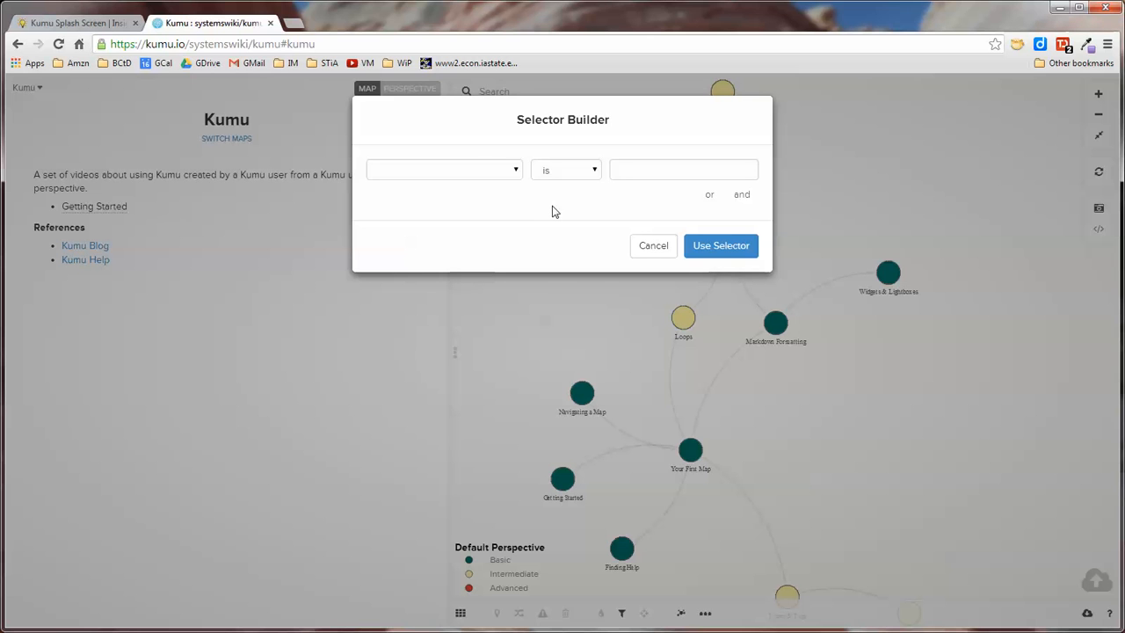
left_click(515, 171)
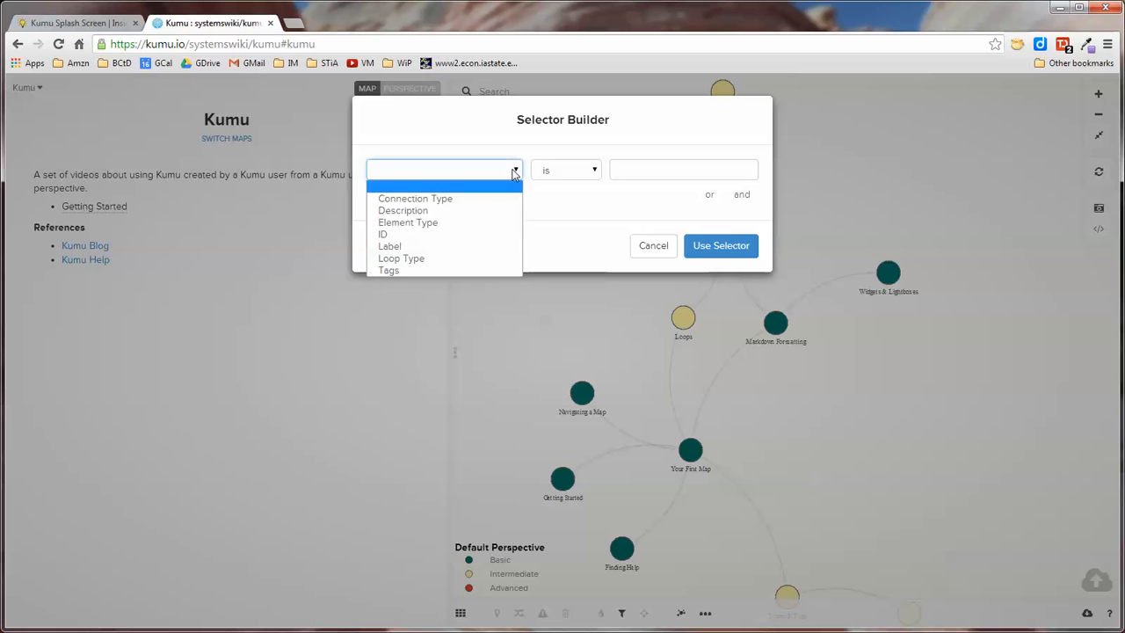
left_click(439, 226)
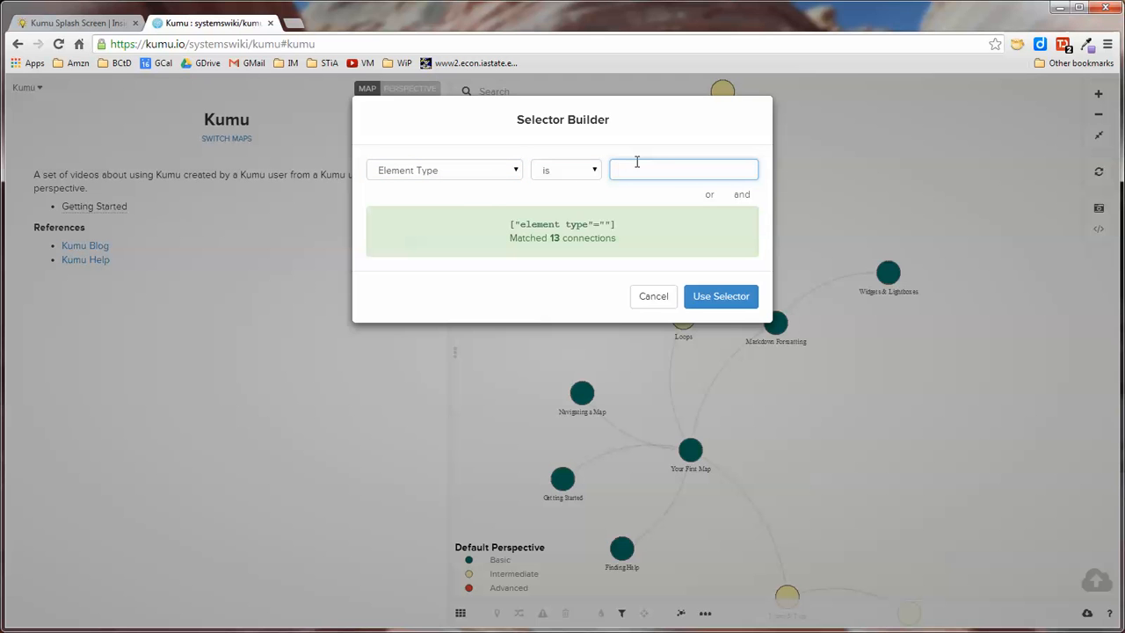
type("i")
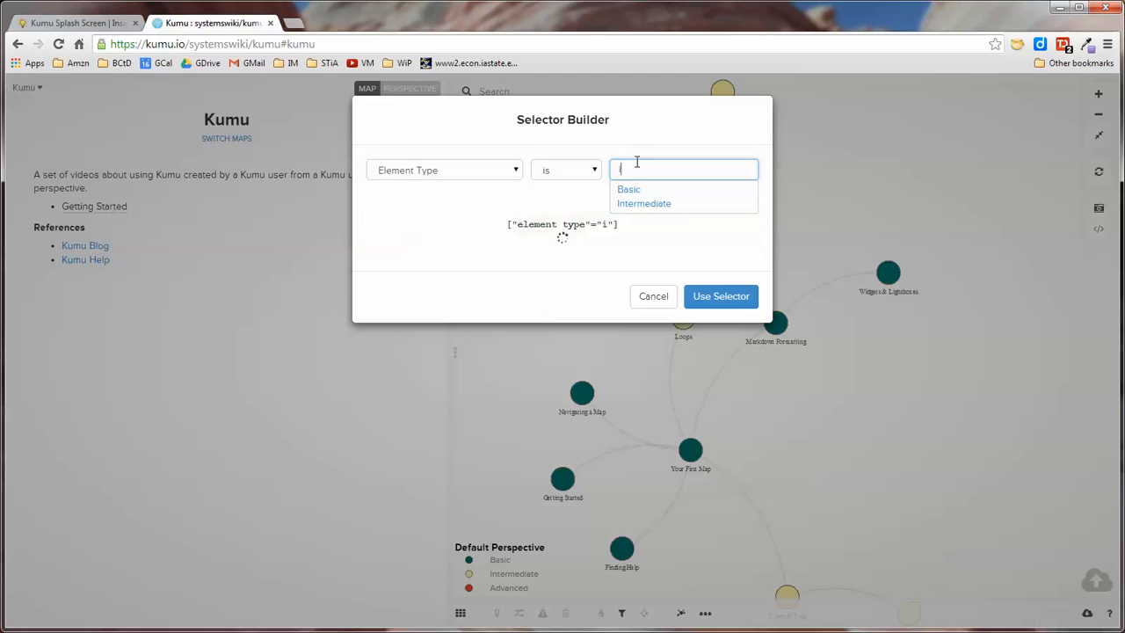
left_click(643, 202)
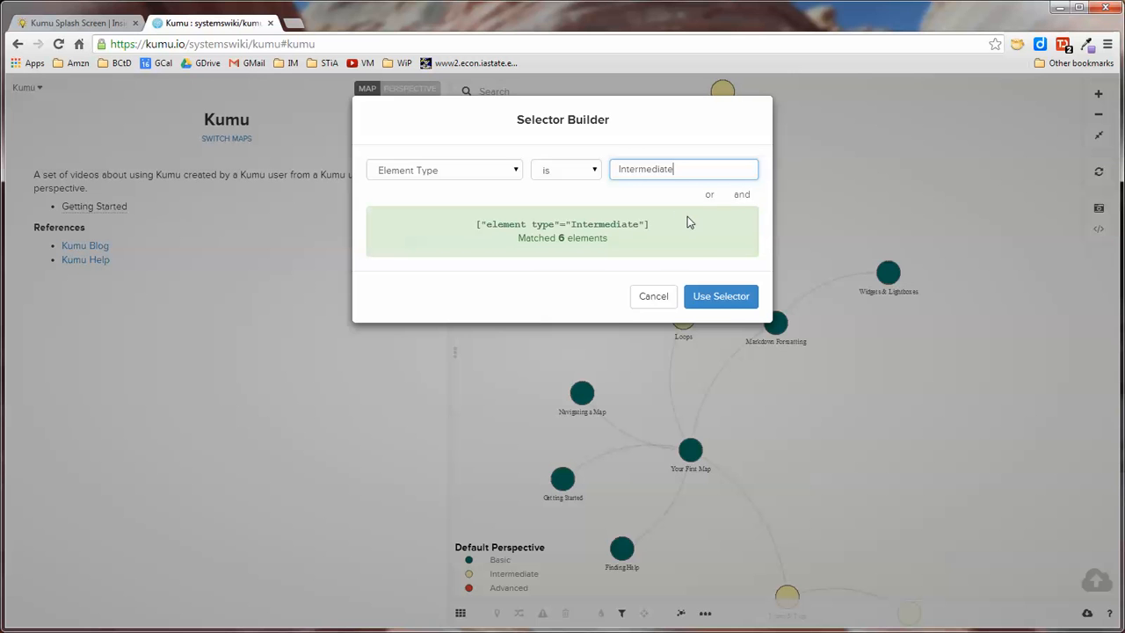
left_click(721, 297)
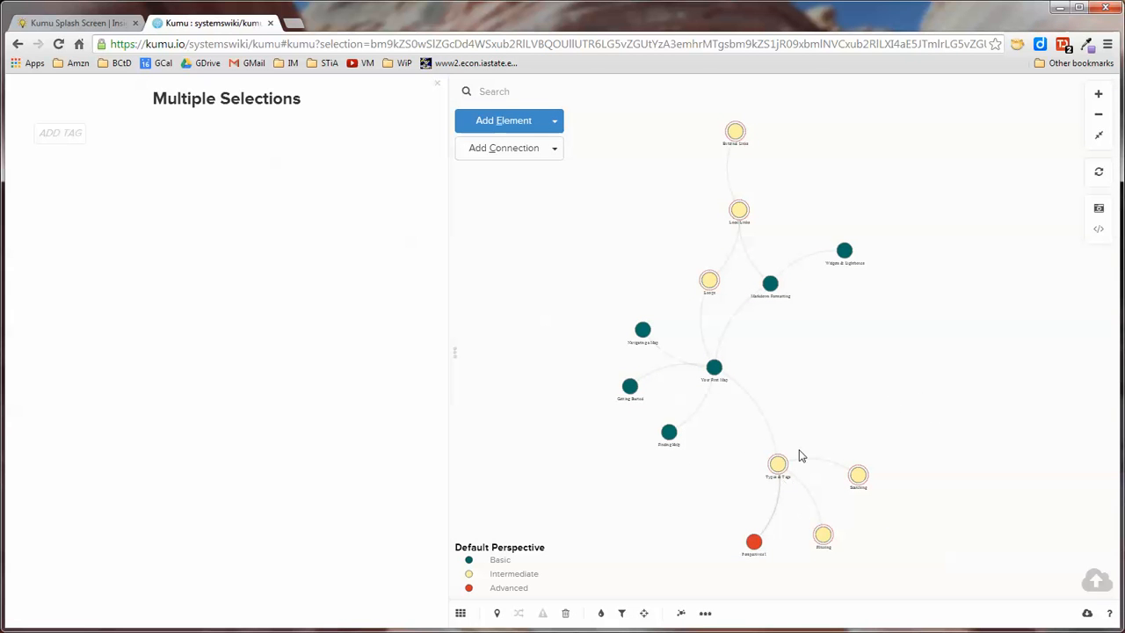
- Start a new selector with the condition Description contains "th"
left_click(504, 91)
left_click(606, 92)
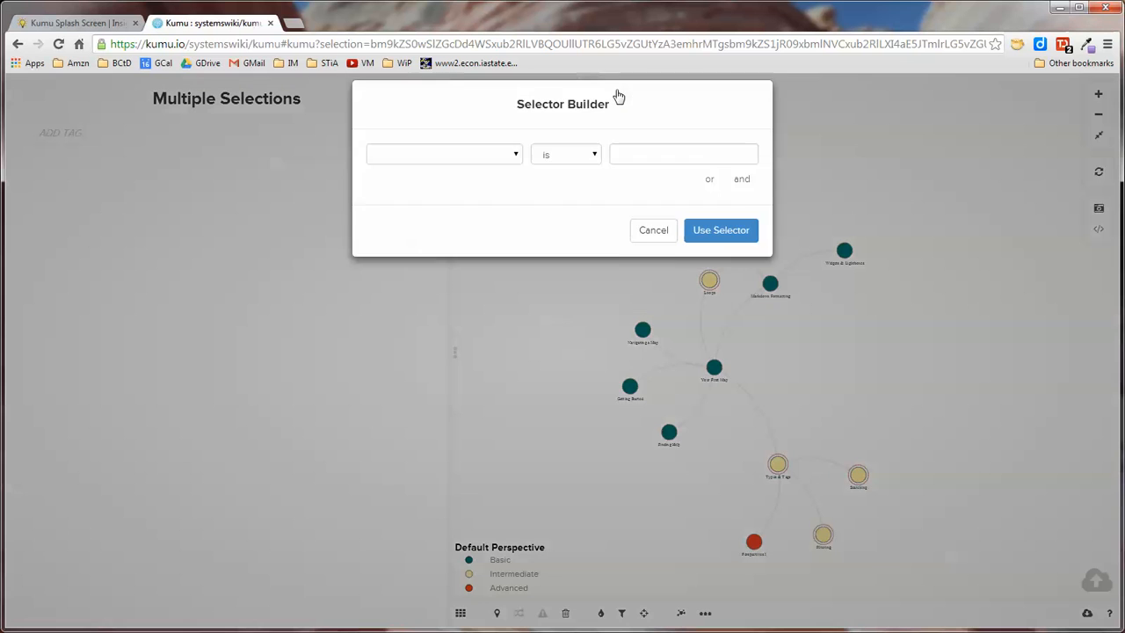
left_click(518, 176)
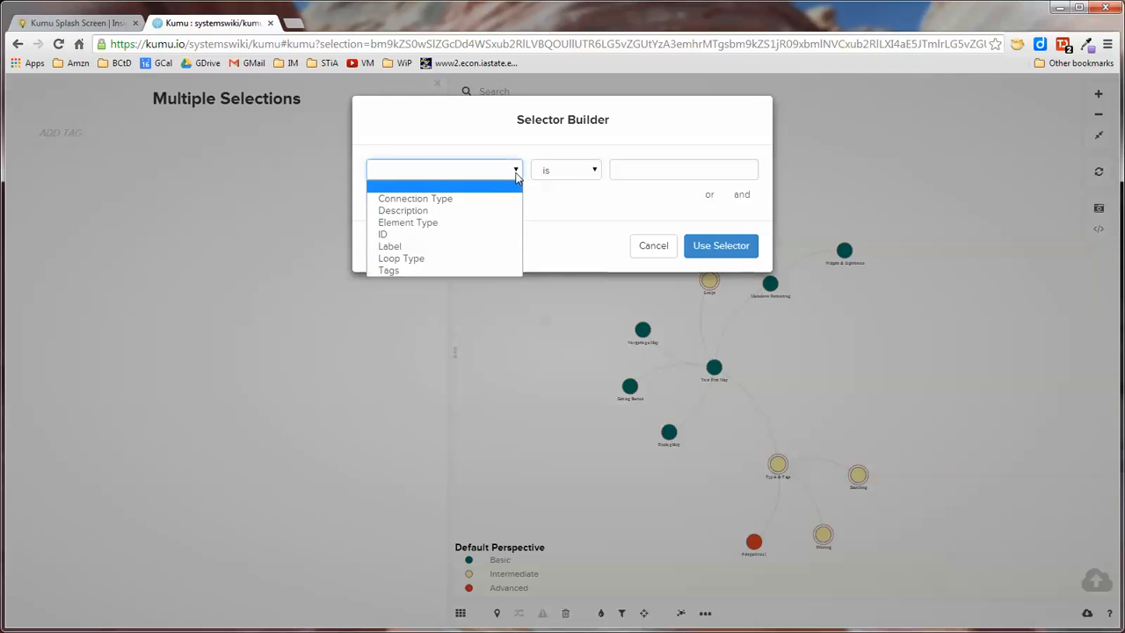
left_click(438, 211)
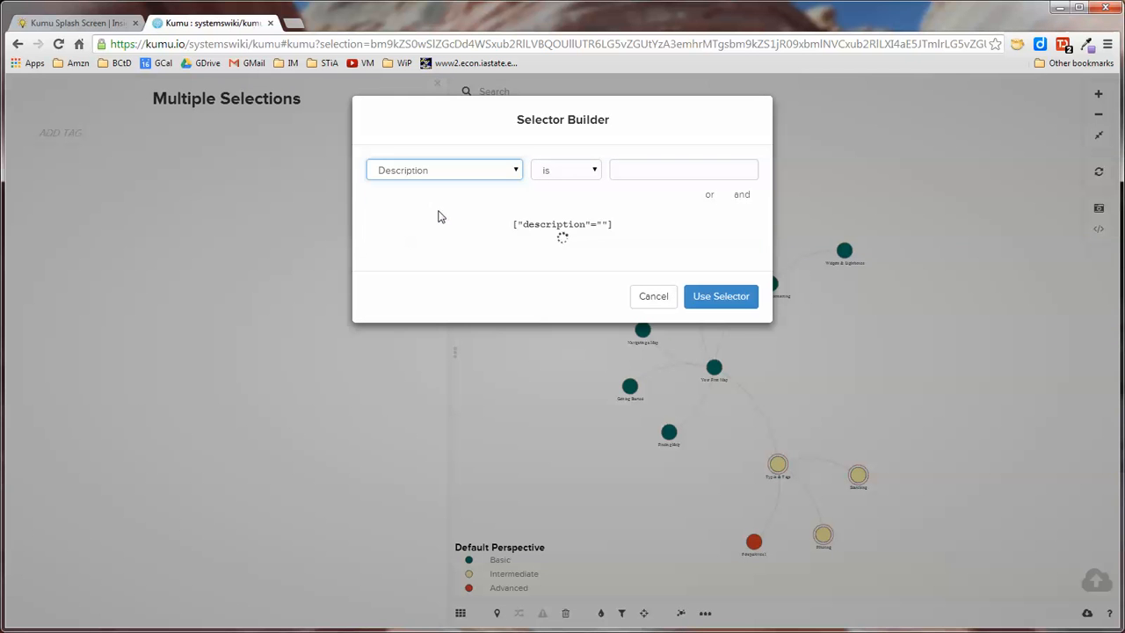
left_click(594, 173)
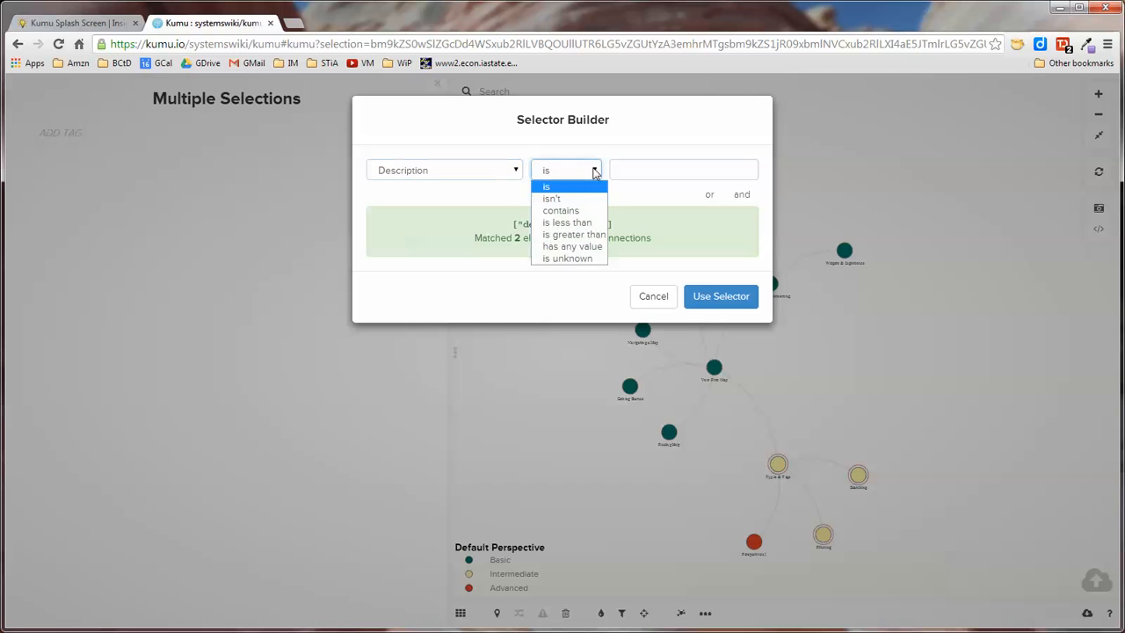
left_click(576, 215)
left_click(643, 169)
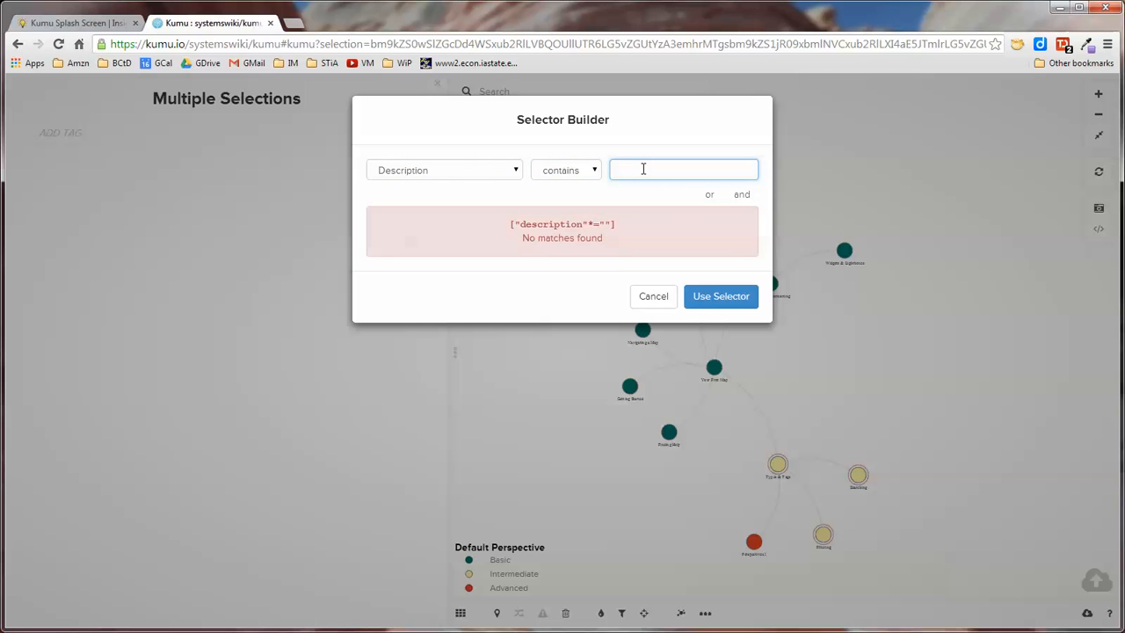
type("th")
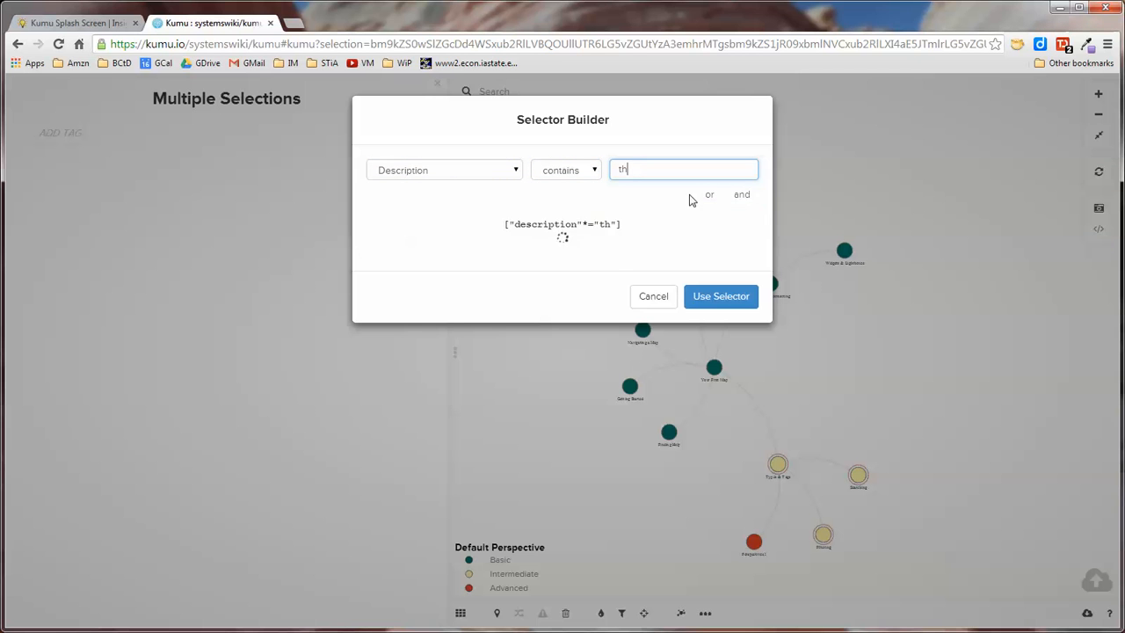
- Add an "and" condition of Element Type is Basic to the selector and apply it to the map
left_click(740, 194)
left_click(507, 195)
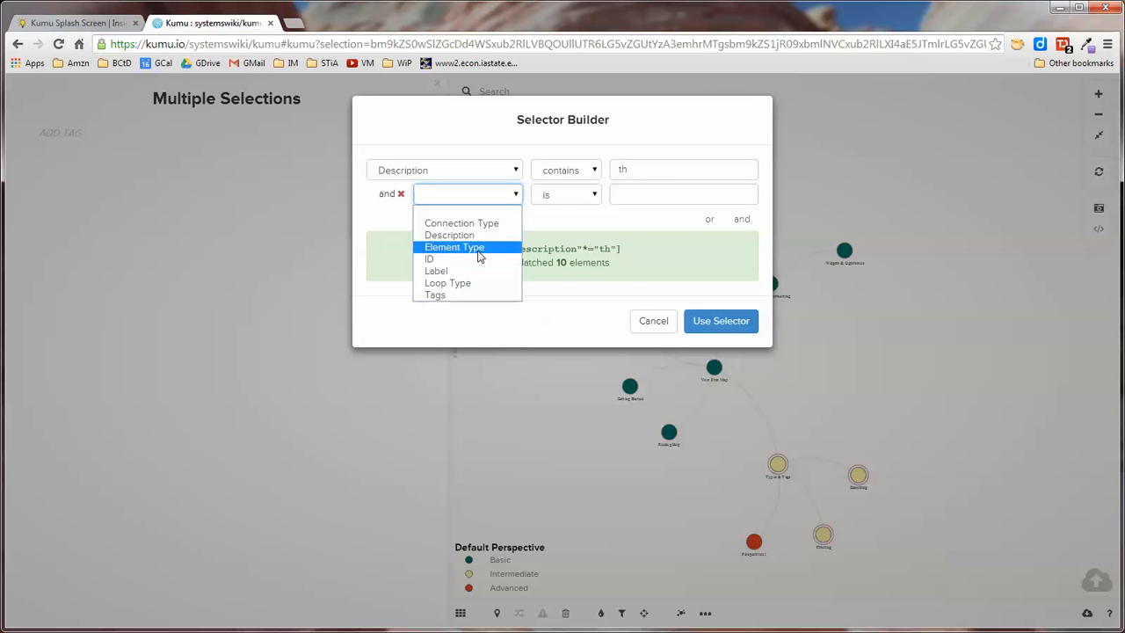
left_click(475, 248)
left_click(633, 197)
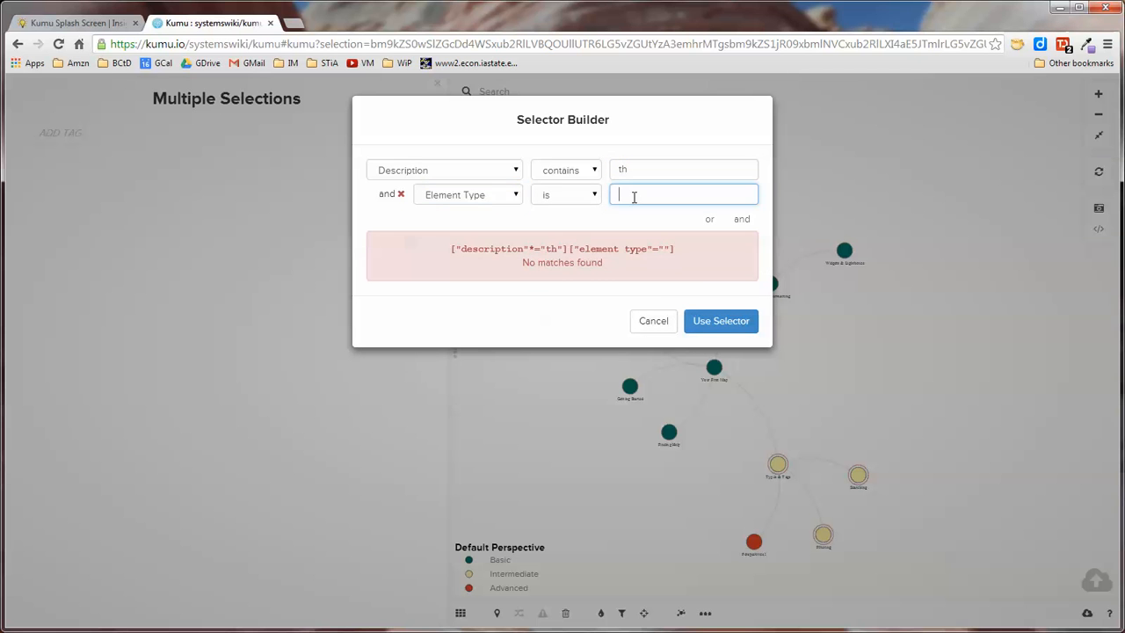
type("b")
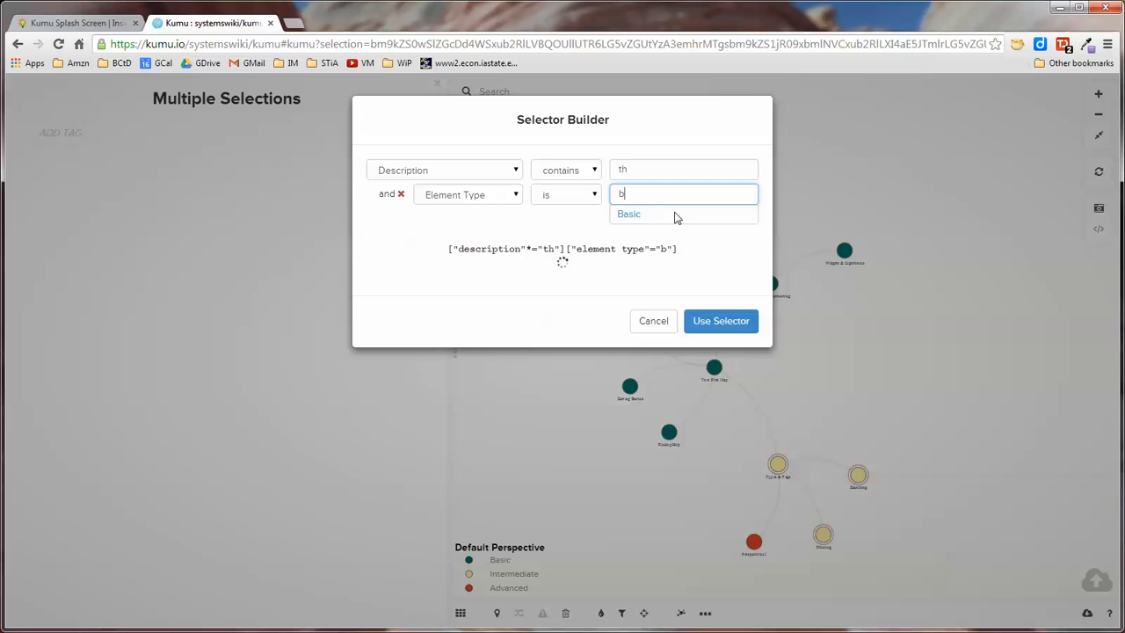
left_click(712, 322)
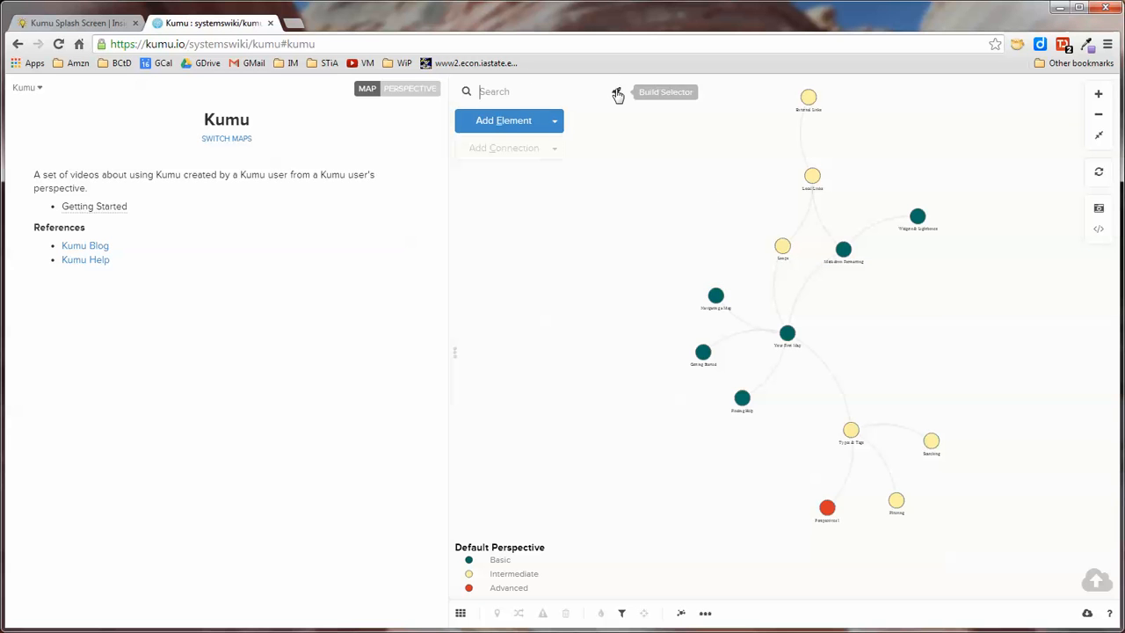
- Examine the attribute and comparison options offered in the Selector Builder and close it without applying a selector
left_click(615, 92)
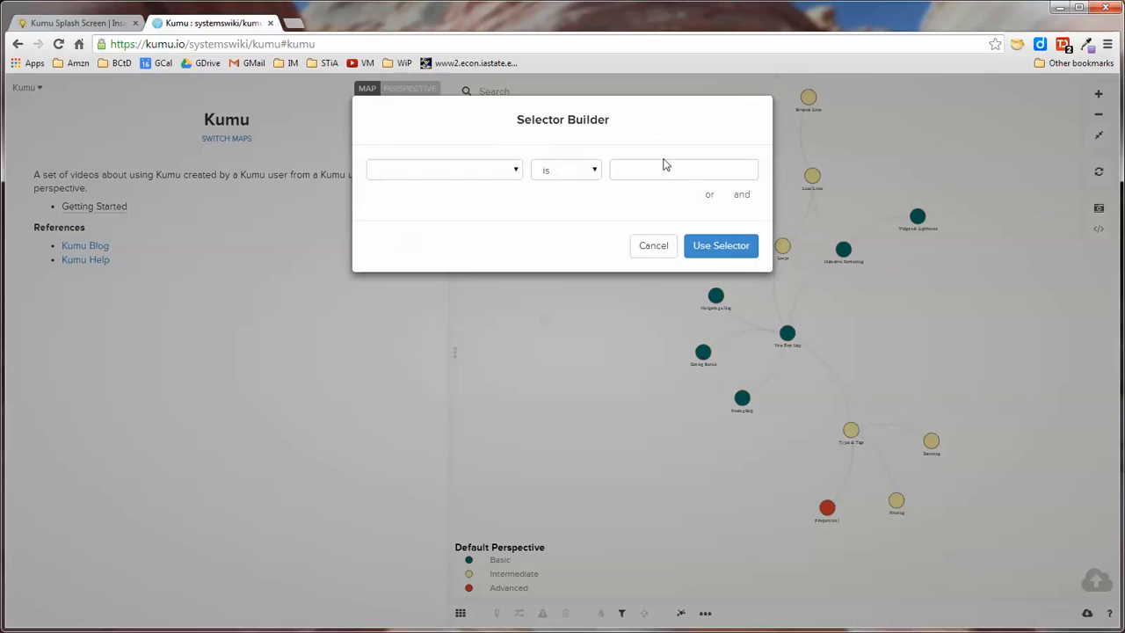
left_click(515, 172)
left_click(585, 188)
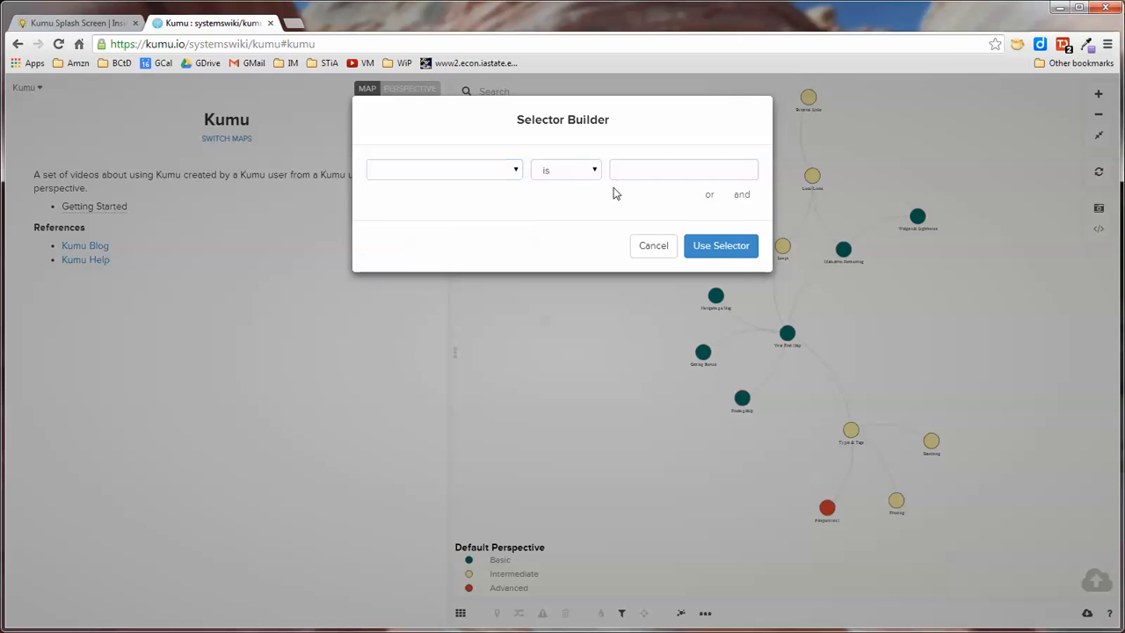
left_click(515, 171)
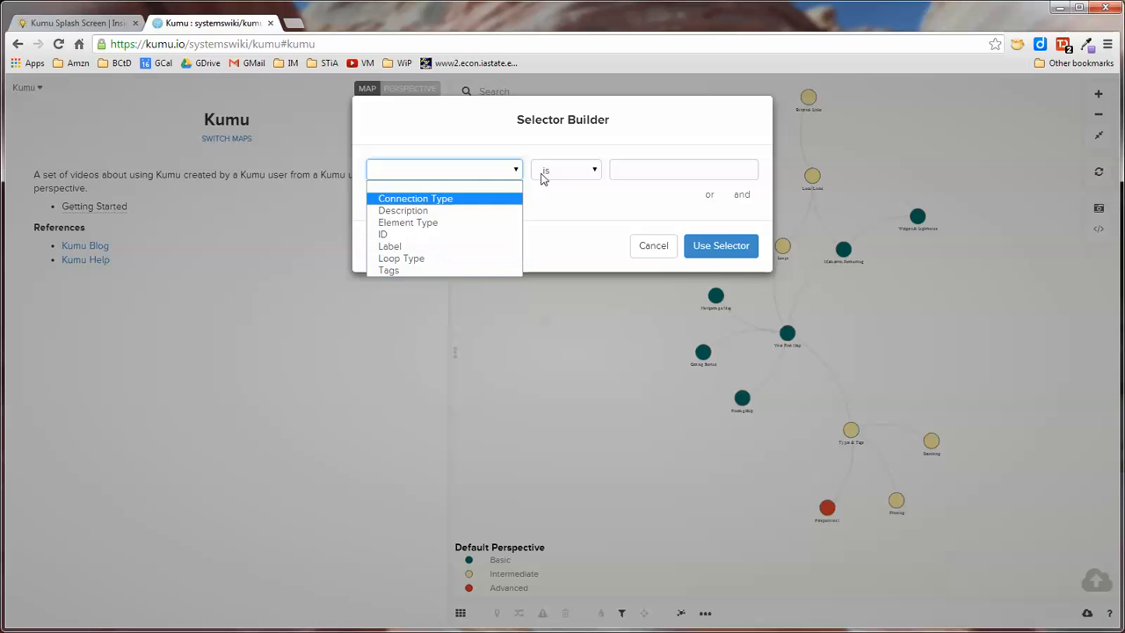
left_click(596, 171)
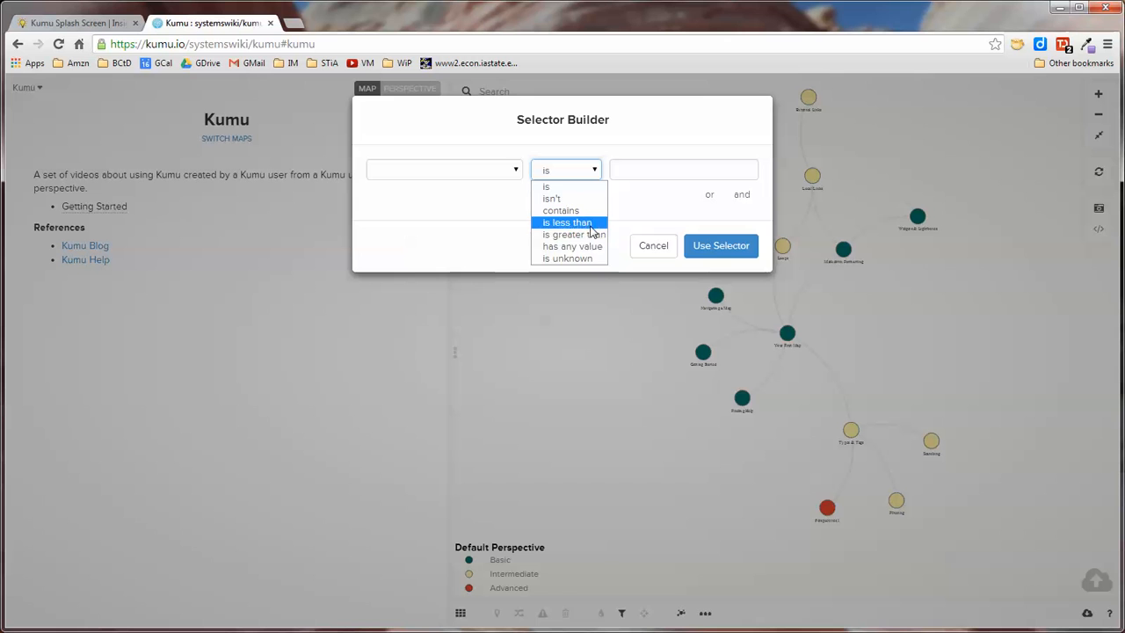
left_click(653, 173)
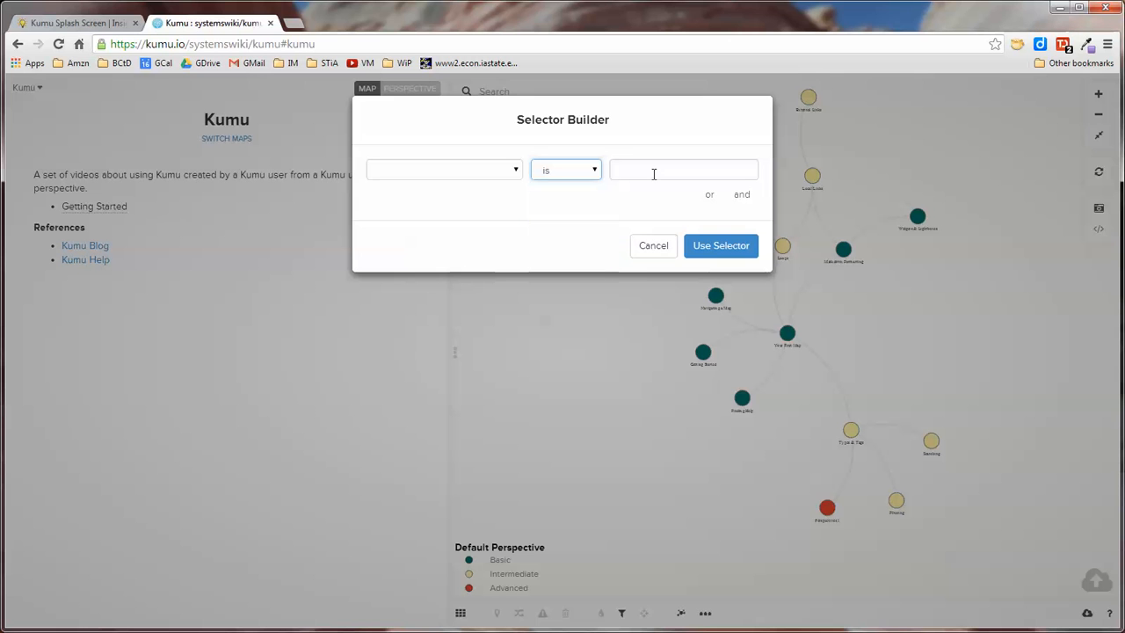
left_click(514, 171)
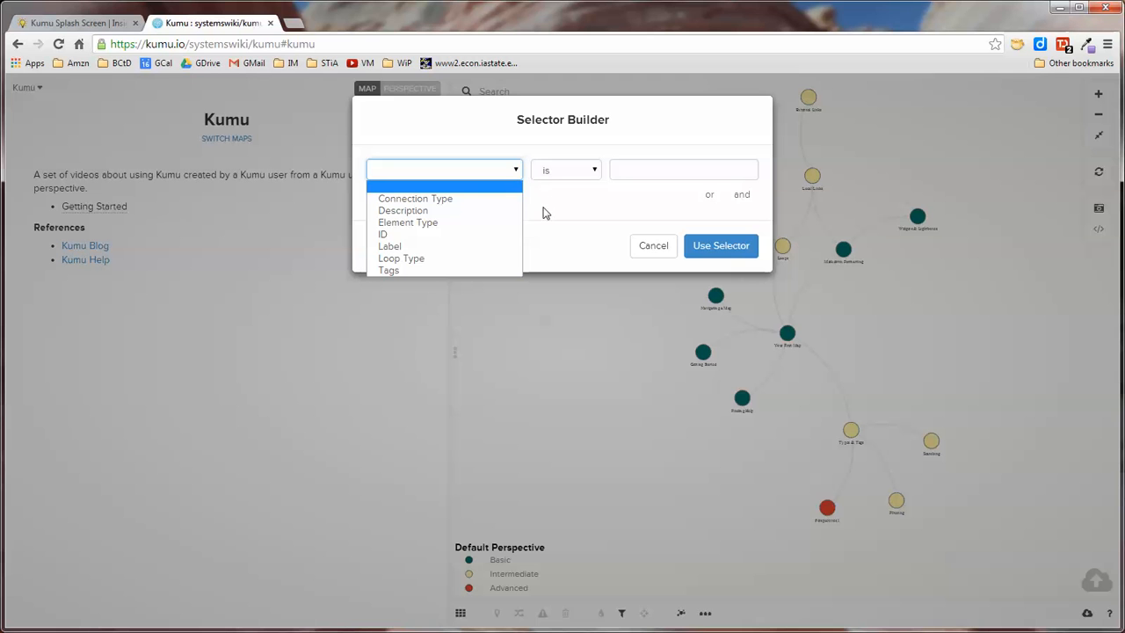
left_click(639, 174)
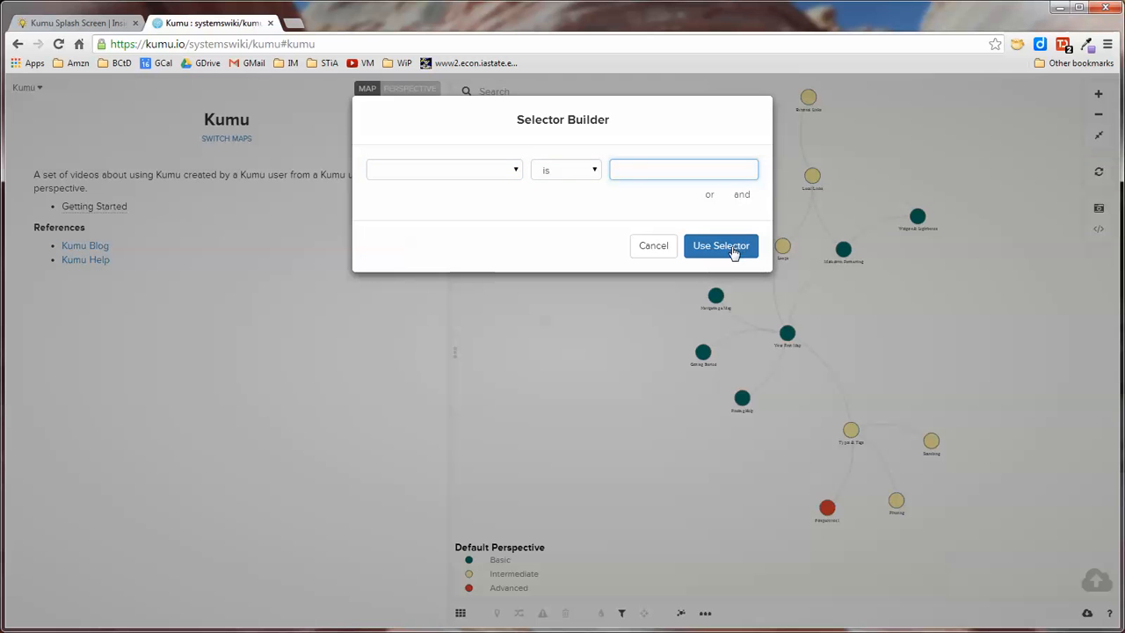
left_click(516, 169)
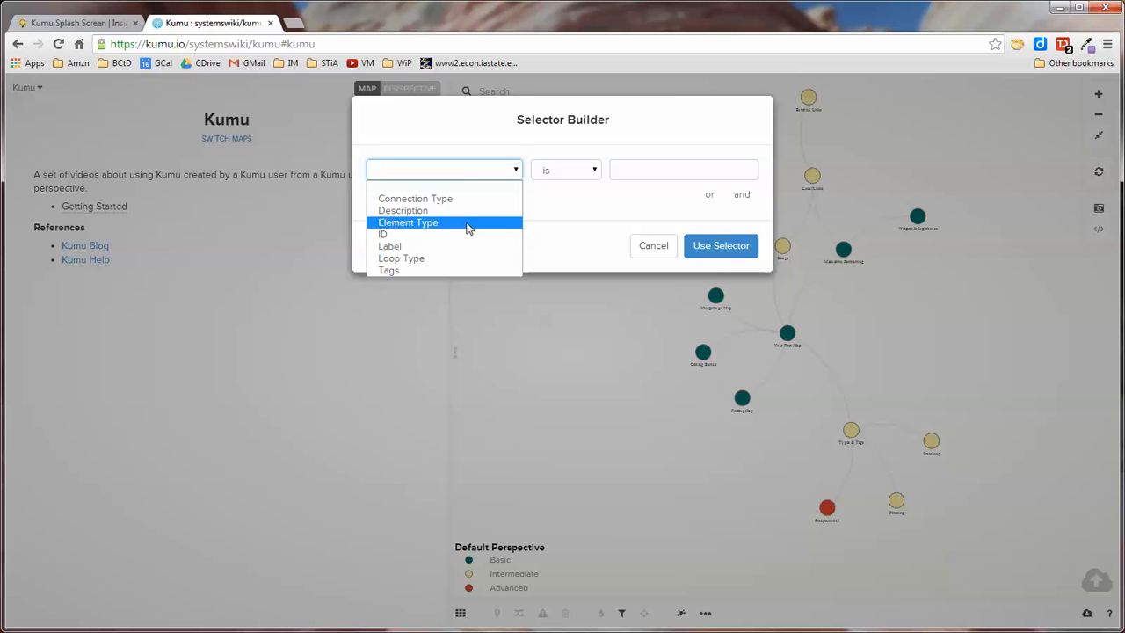
left_click(609, 218)
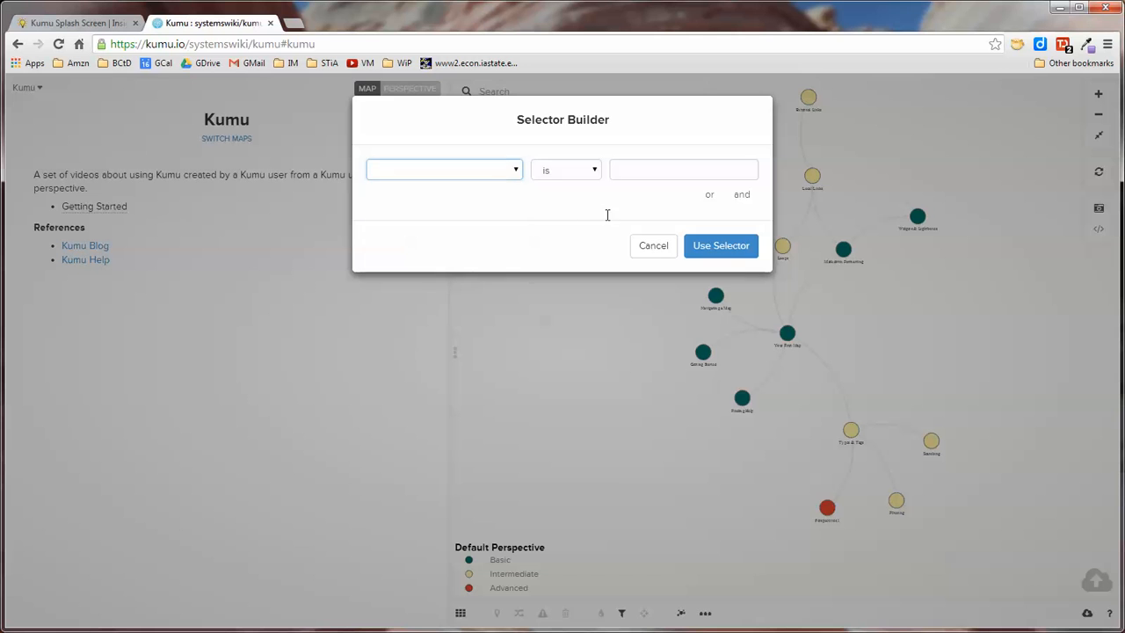
left_click(652, 247)
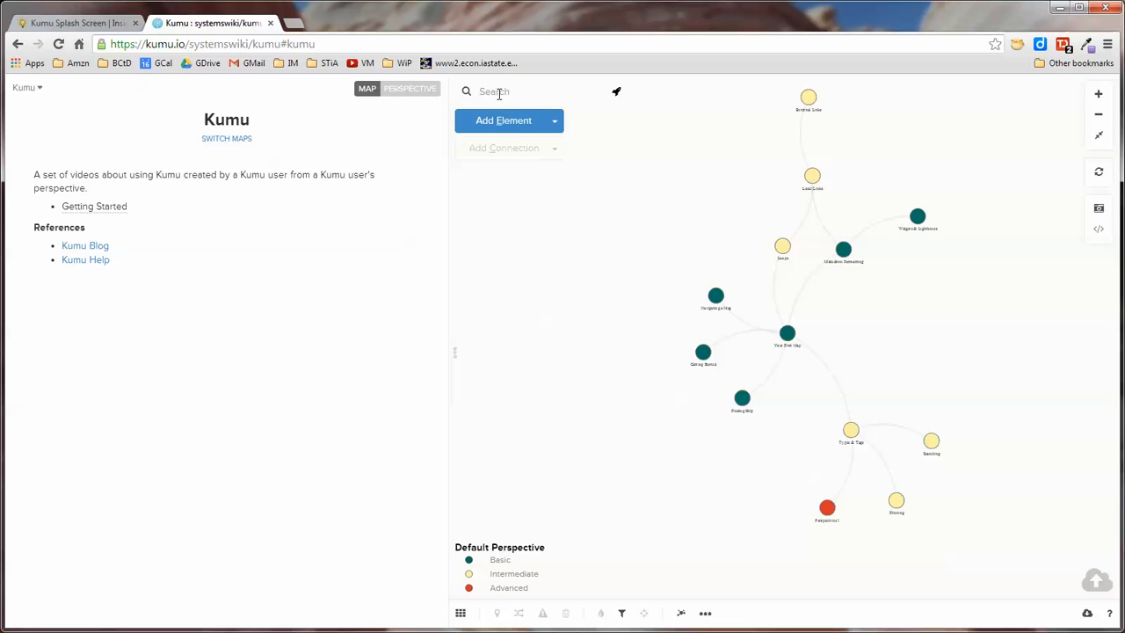
- Select all elements matching the search "ta" and focus the map on the selected elements only
type("ta")
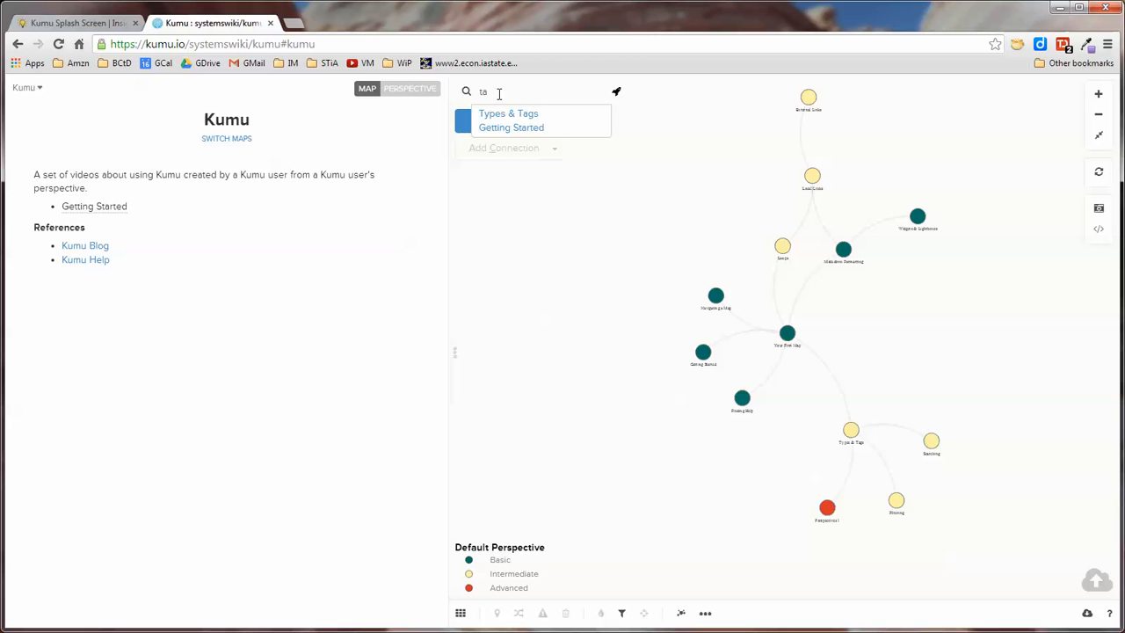
key("Return")
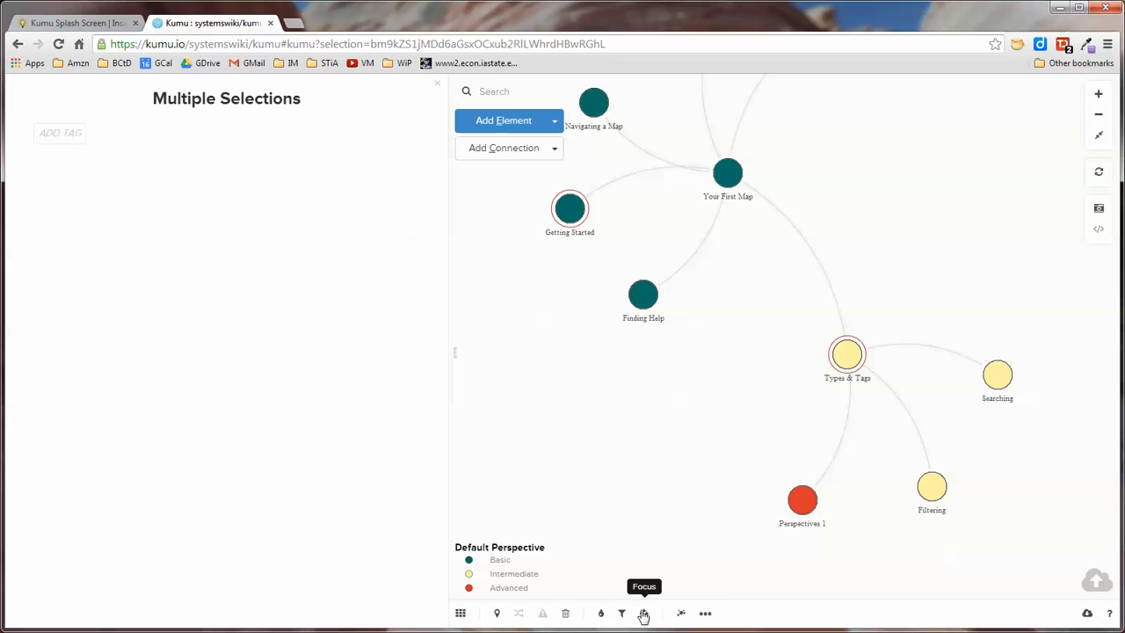
left_click(645, 614)
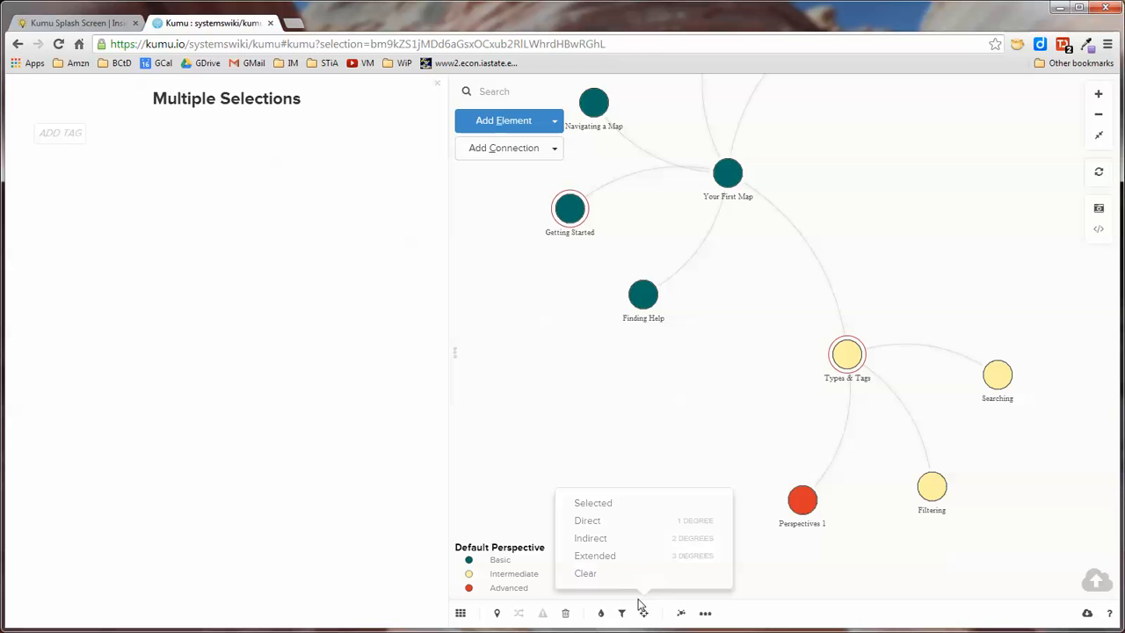
left_click(605, 503)
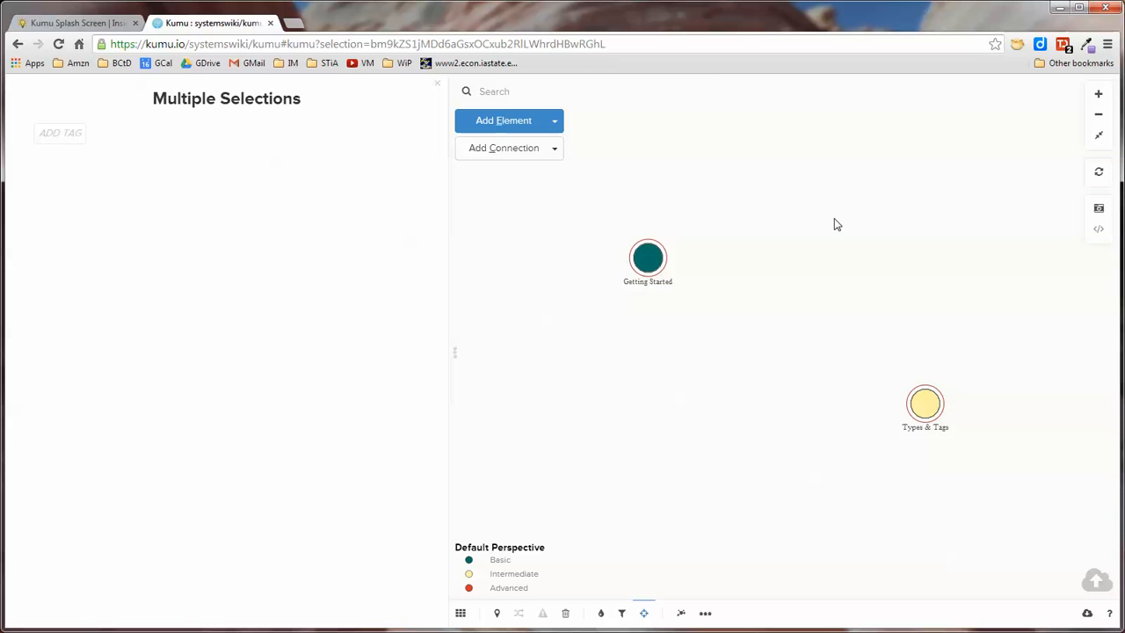